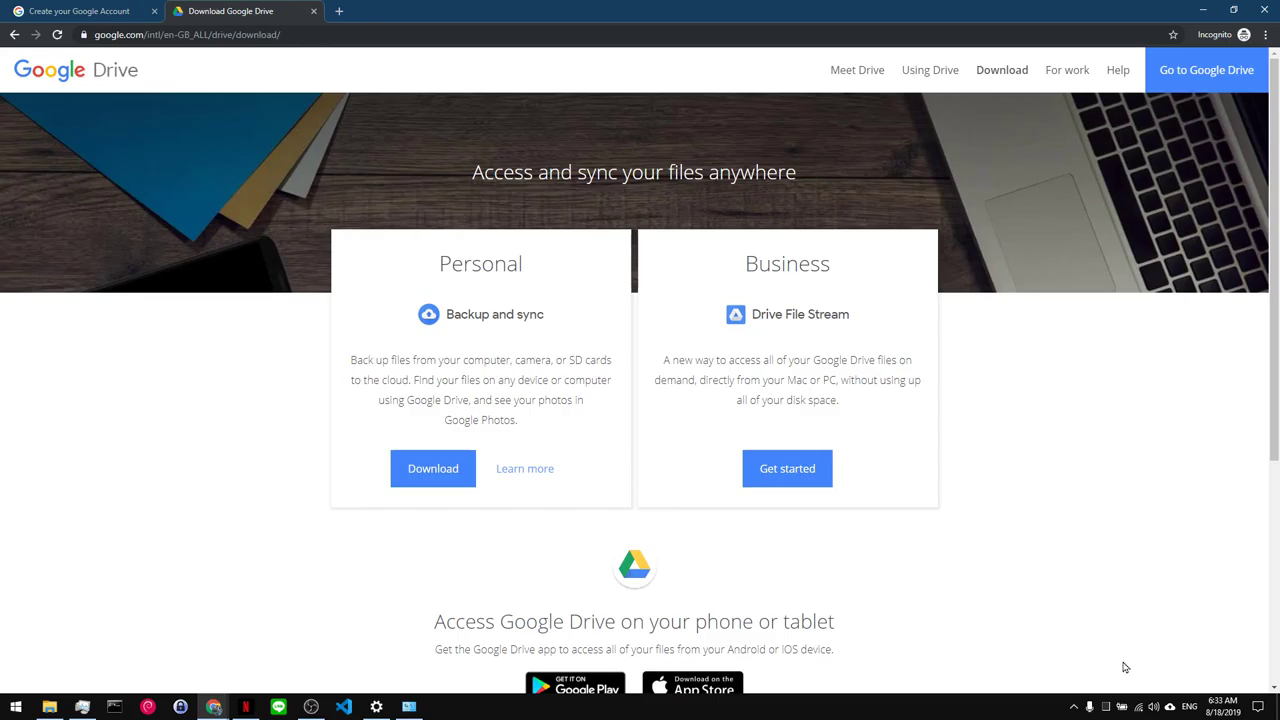
- Open the Backup and Sync preferences and move their window aside to uncover part of the web page
{"action": "key", "text": "super+Tab"}
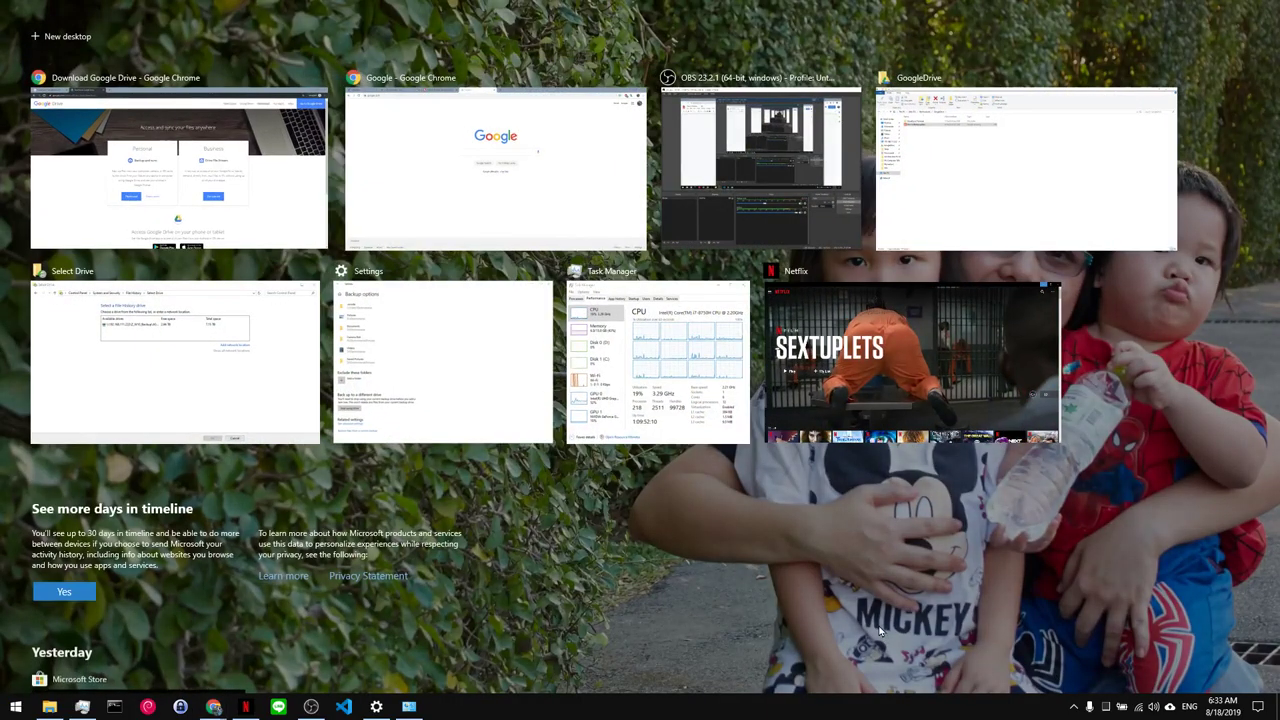
{"action": "left_click", "coordinate": [966, 560]}
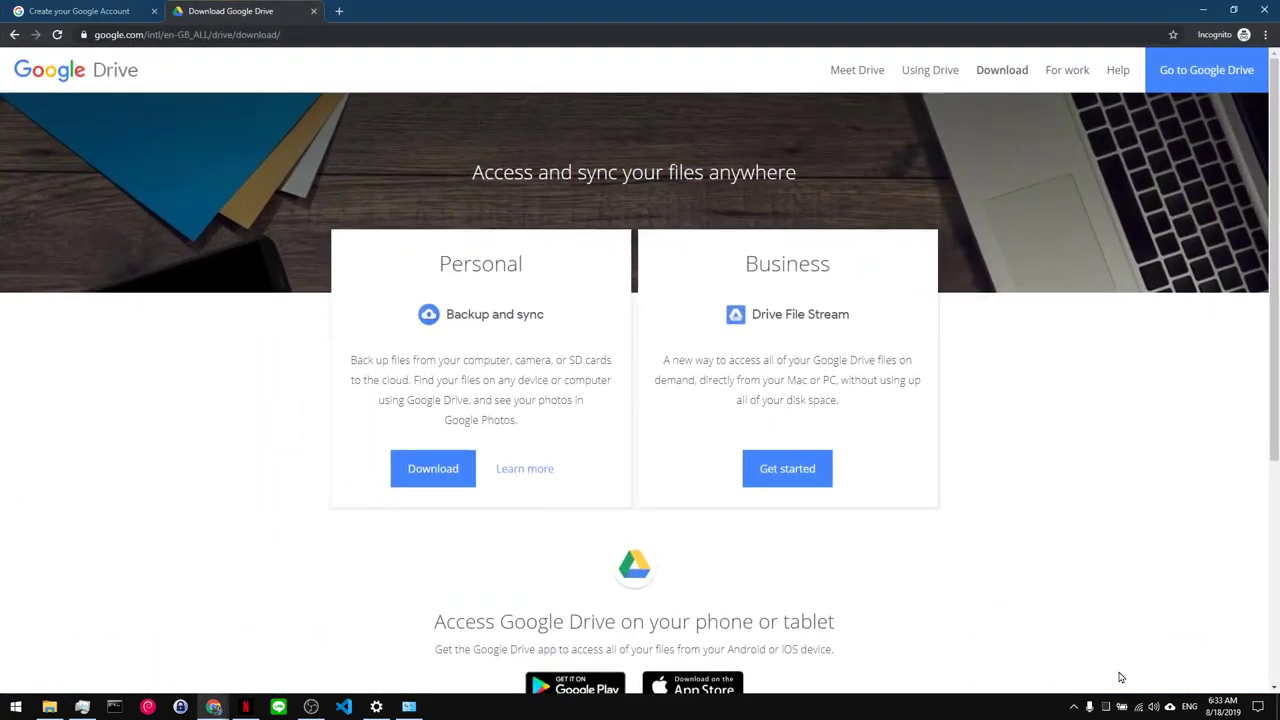
{"action": "left_click", "coordinate": [1170, 706]}
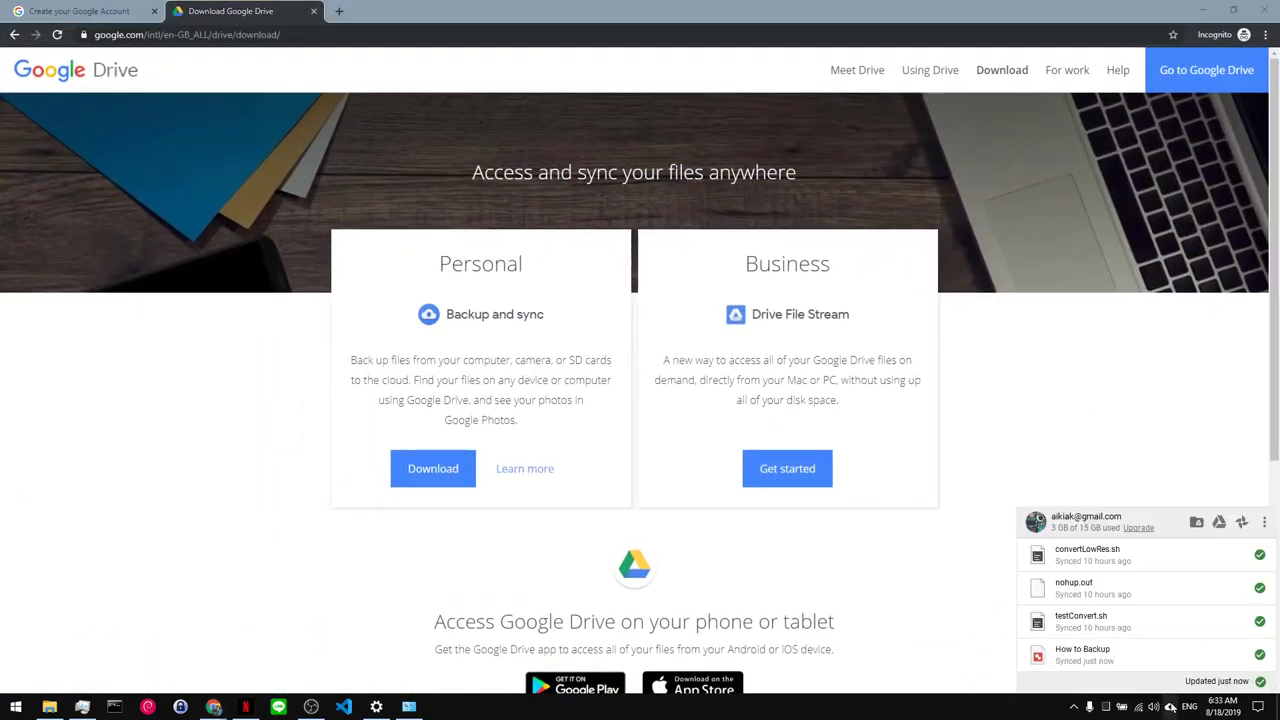
{"action": "left_click", "coordinate": [1265, 523]}
{"action": "left_click", "coordinate": [1230, 604]}
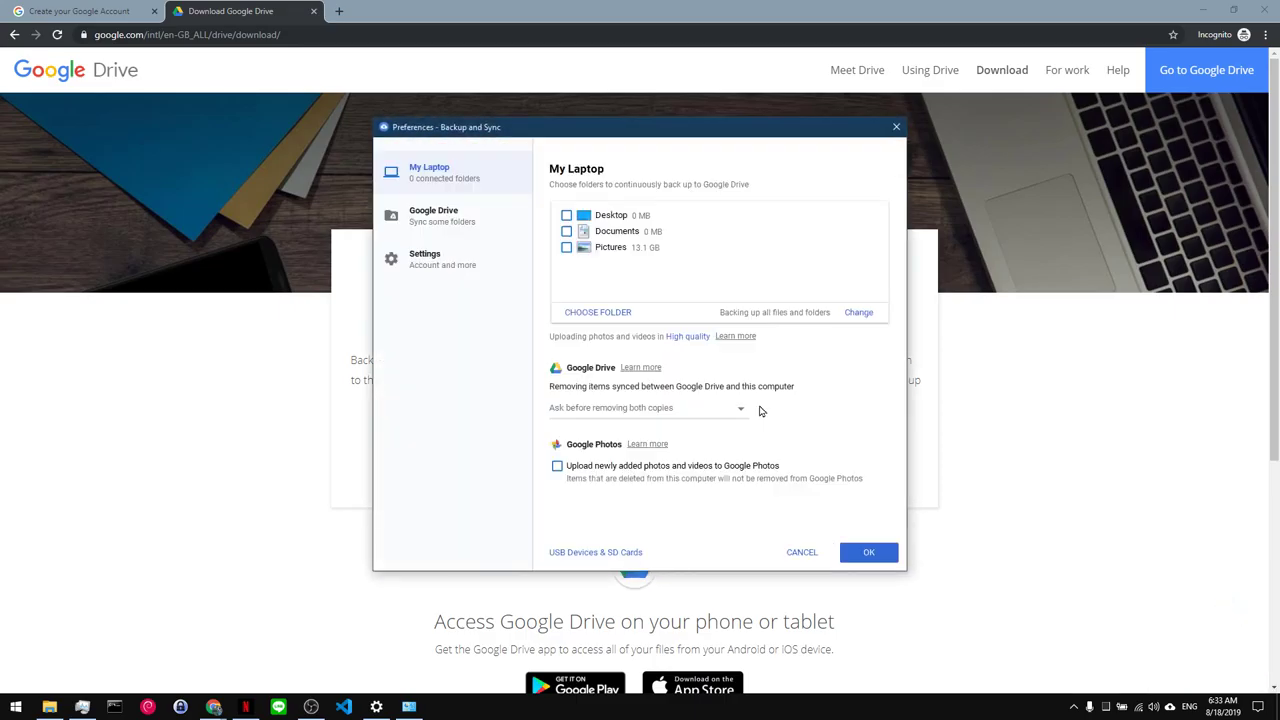
{"action": "left_click_drag", "start_coordinate": [797, 134], "coordinate": [544, 169]}
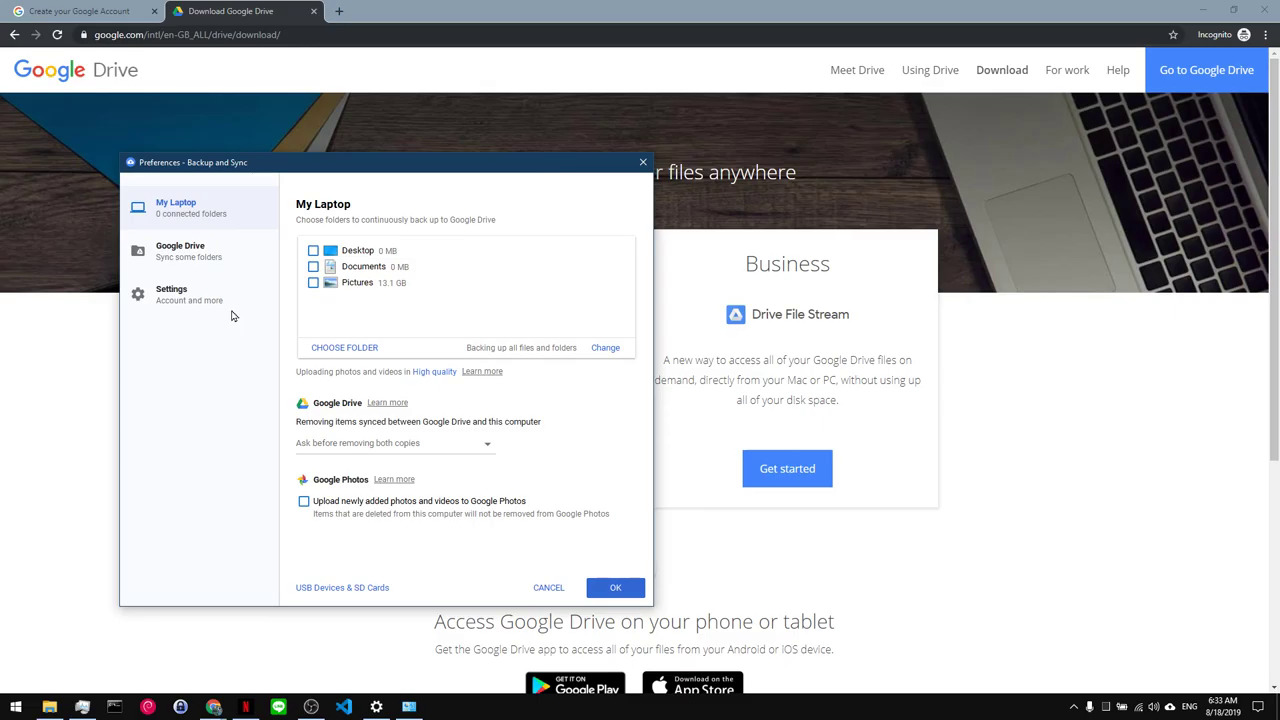
- Switch to the signed-in Chrome window and open Google Drive from the Google apps
{"action": "mouse_move", "coordinate": [213, 700]}
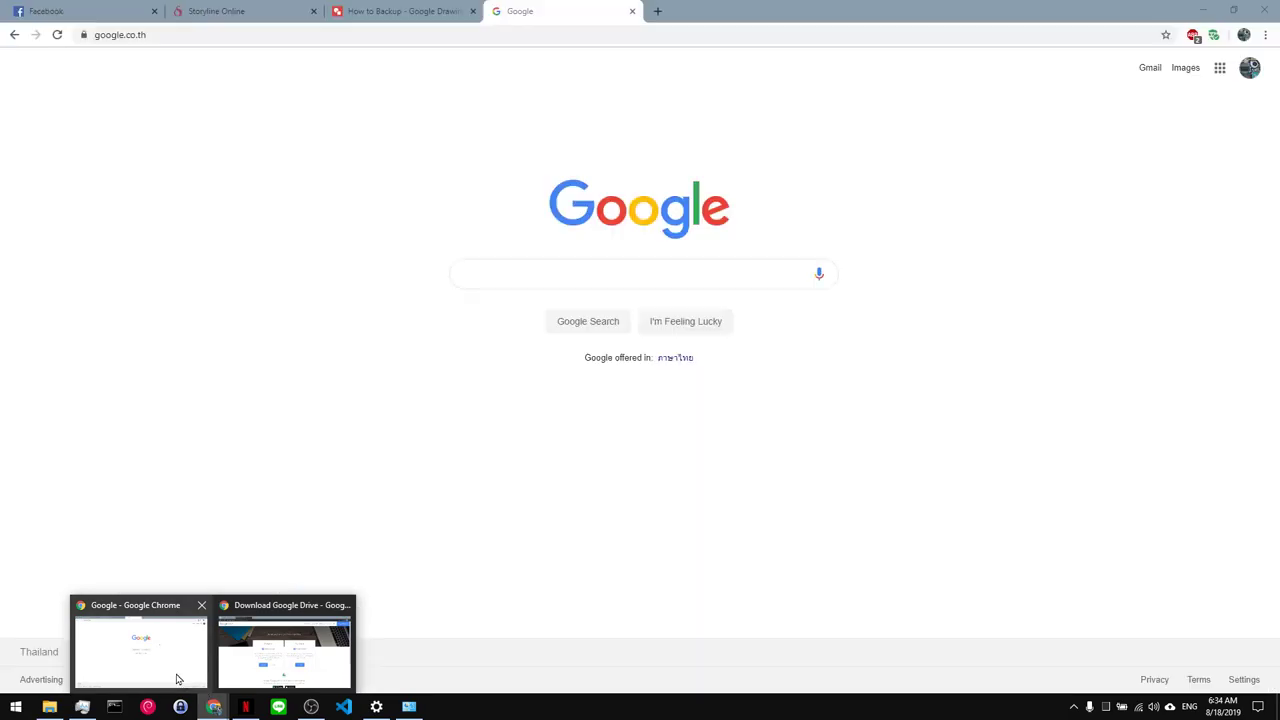
{"action": "left_click", "coordinate": [177, 680]}
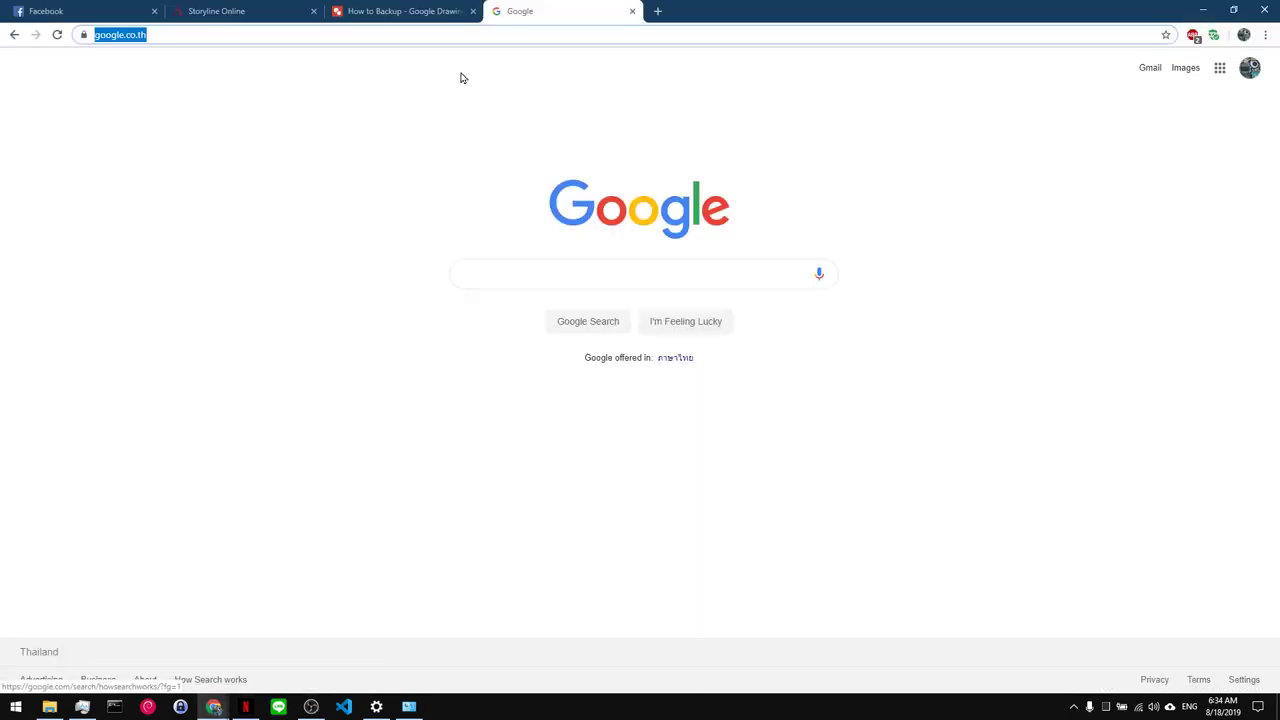
{"action": "left_click", "coordinate": [1219, 70]}
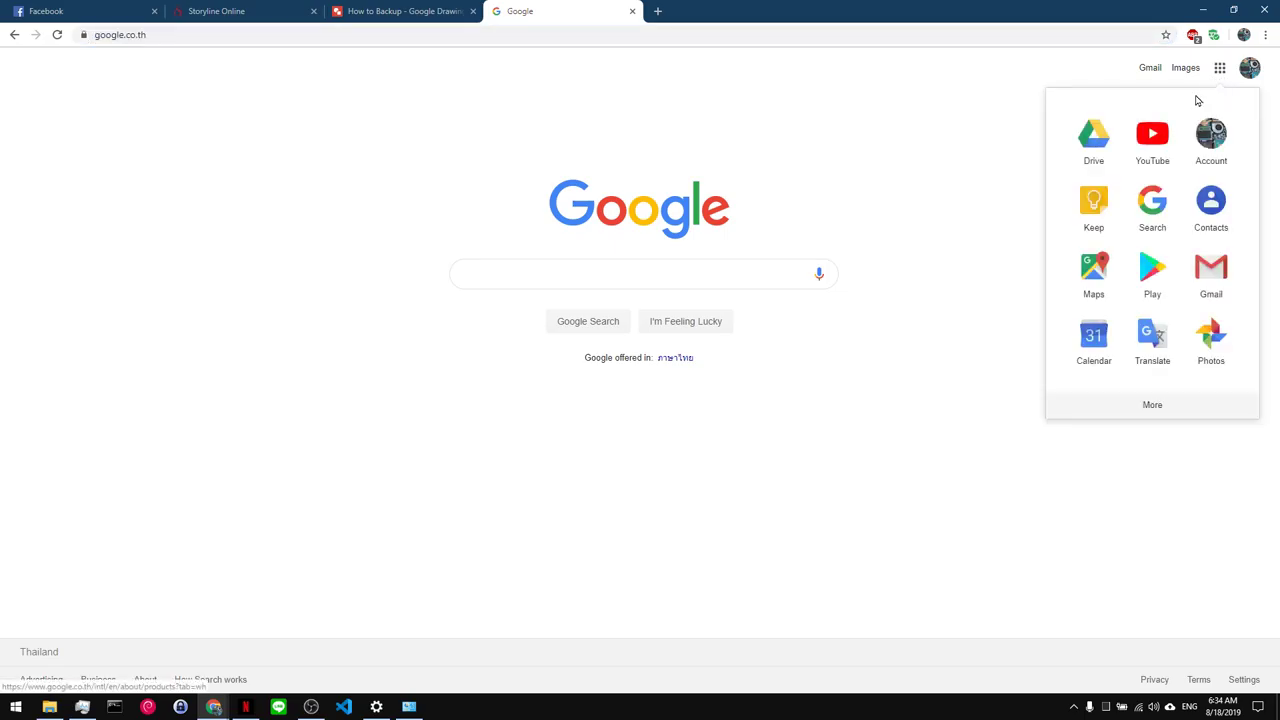
{"action": "left_click", "coordinate": [1085, 147]}
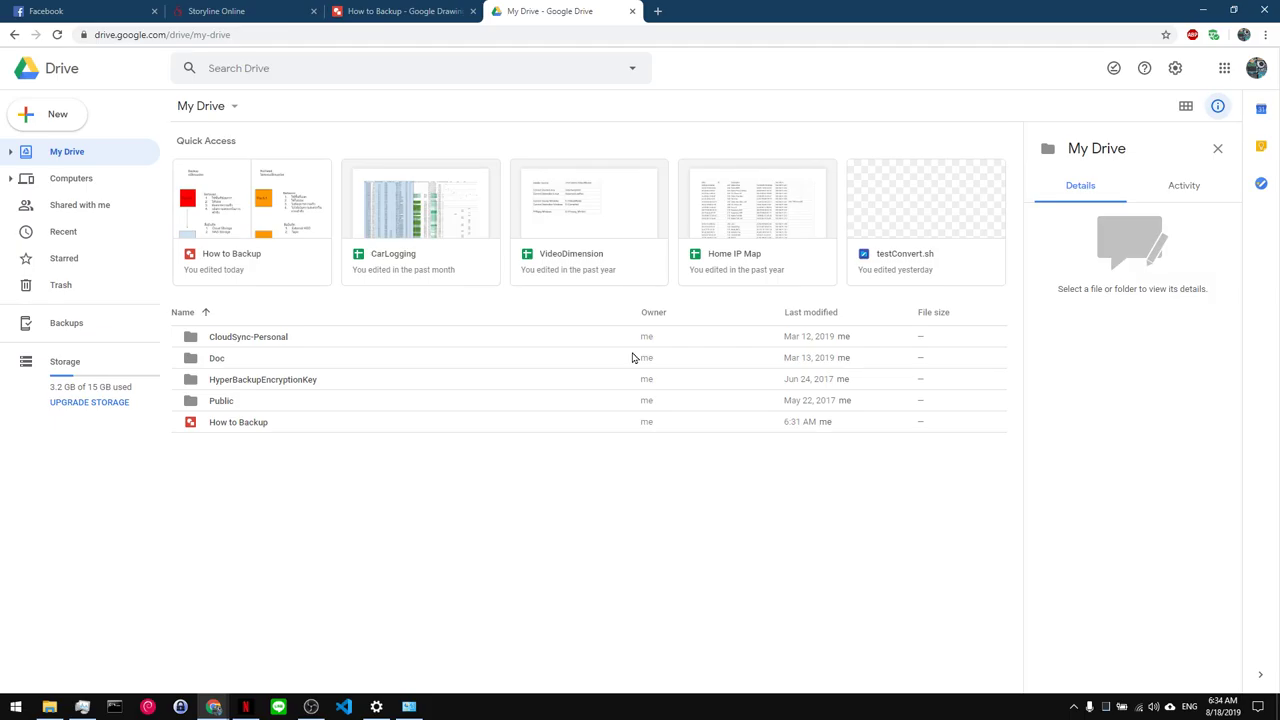
- View the Computers section in Google Drive, look inside the My iMac folder, and return to Computers
{"action": "left_click", "coordinate": [40, 186]}
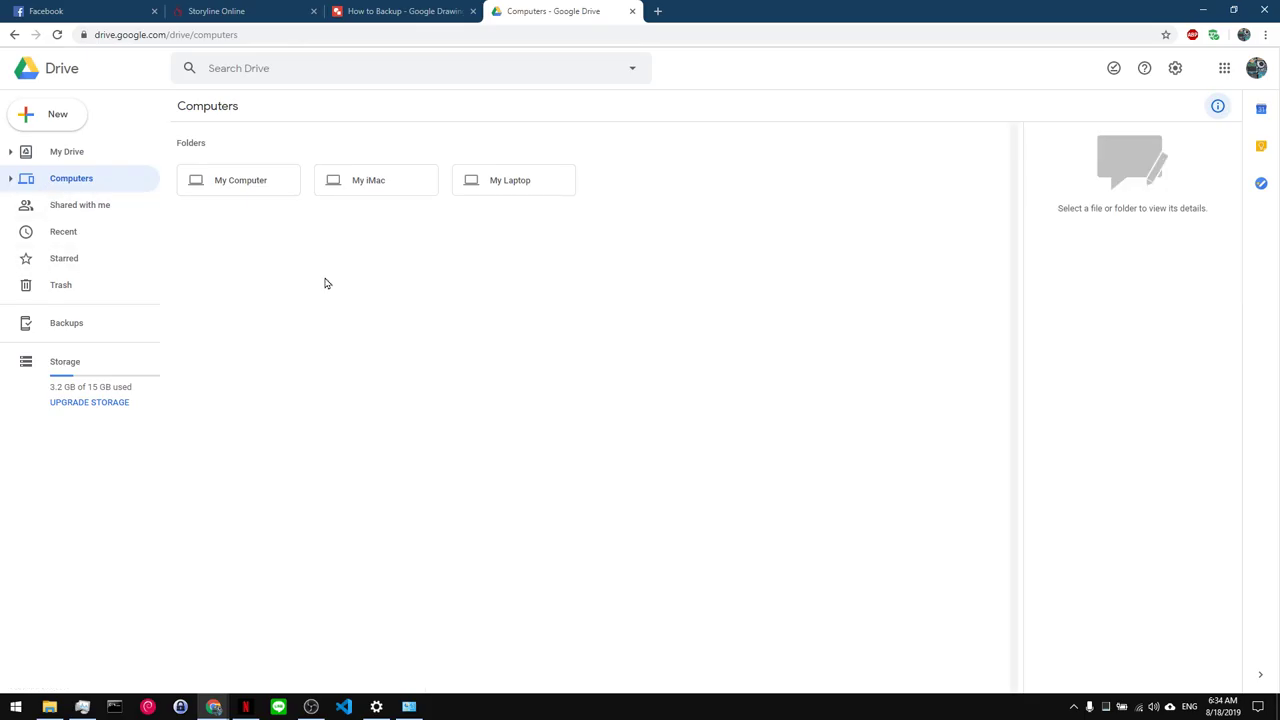
{"action": "double_click", "coordinate": [392, 193]}
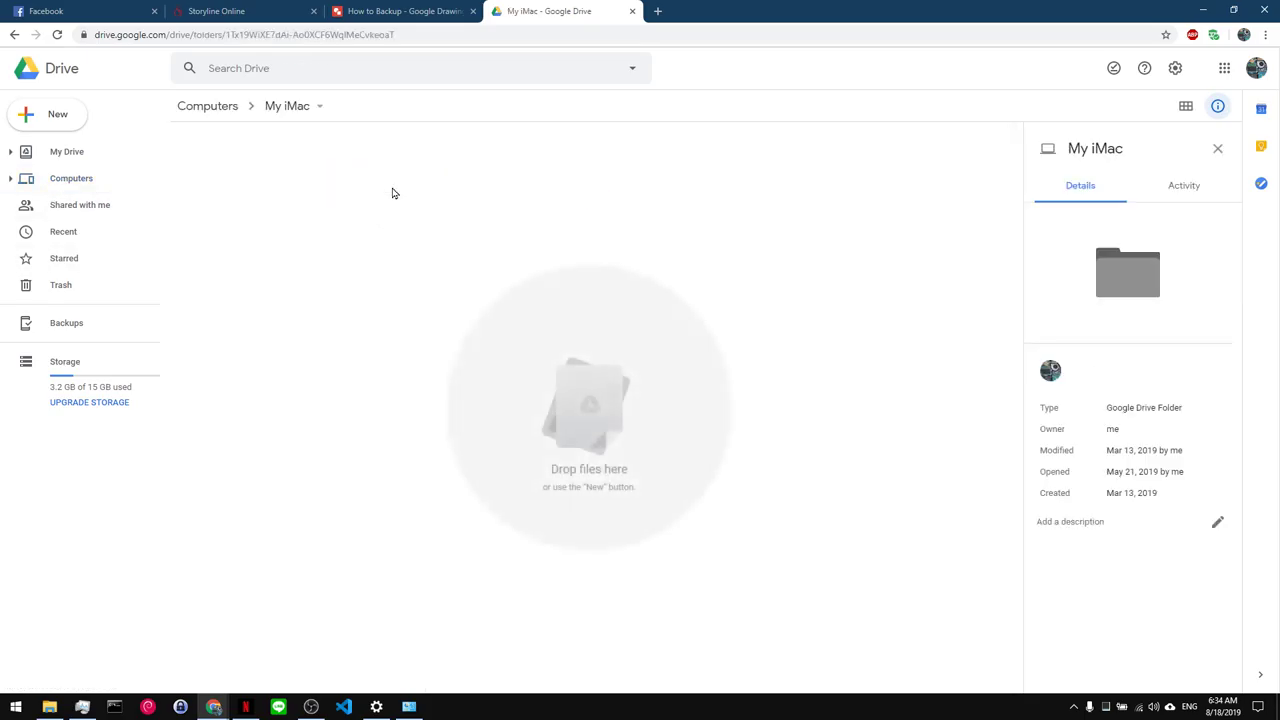
{"action": "left_click", "coordinate": [209, 110]}
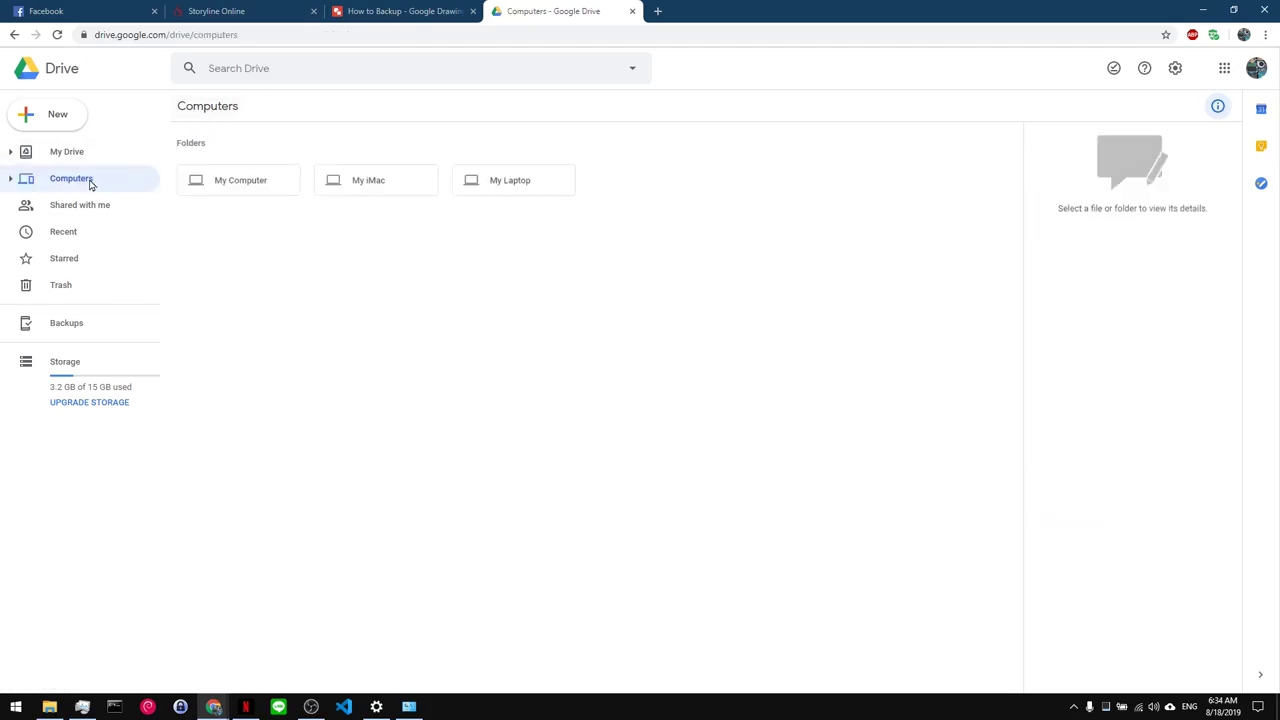
{"action": "key", "text": "super+Tab"}
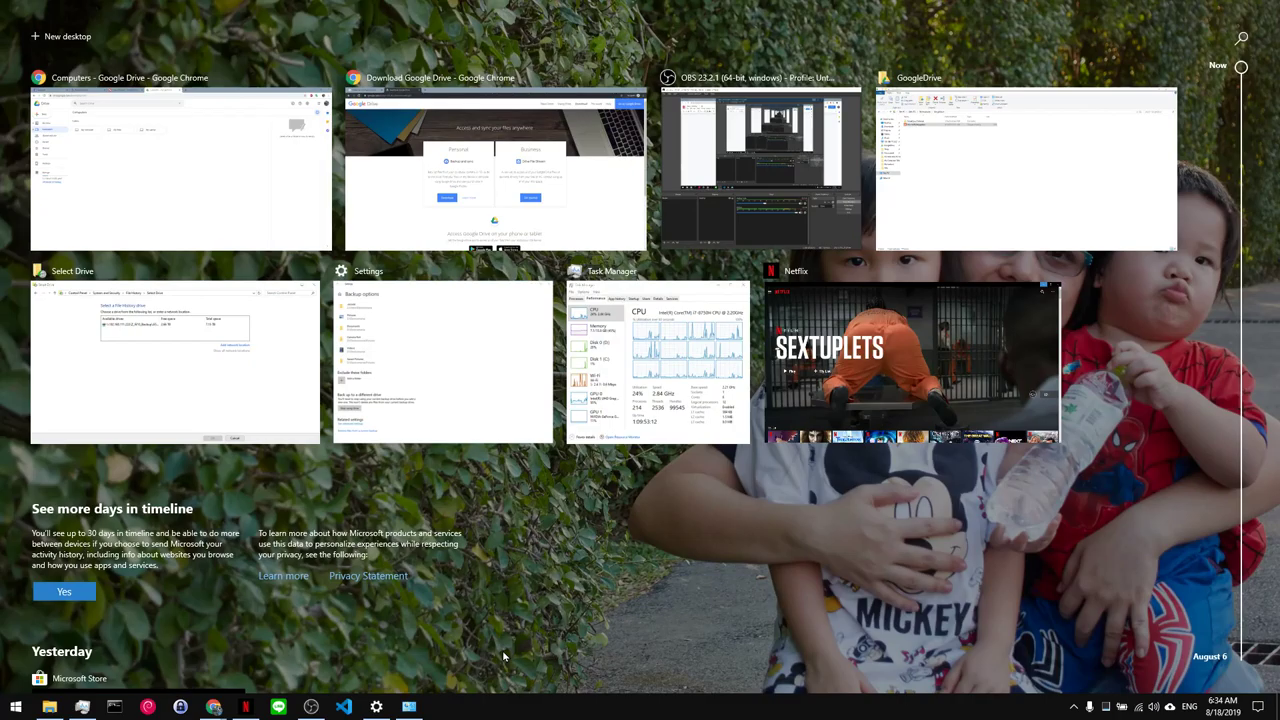
{"action": "key", "text": "Escape"}
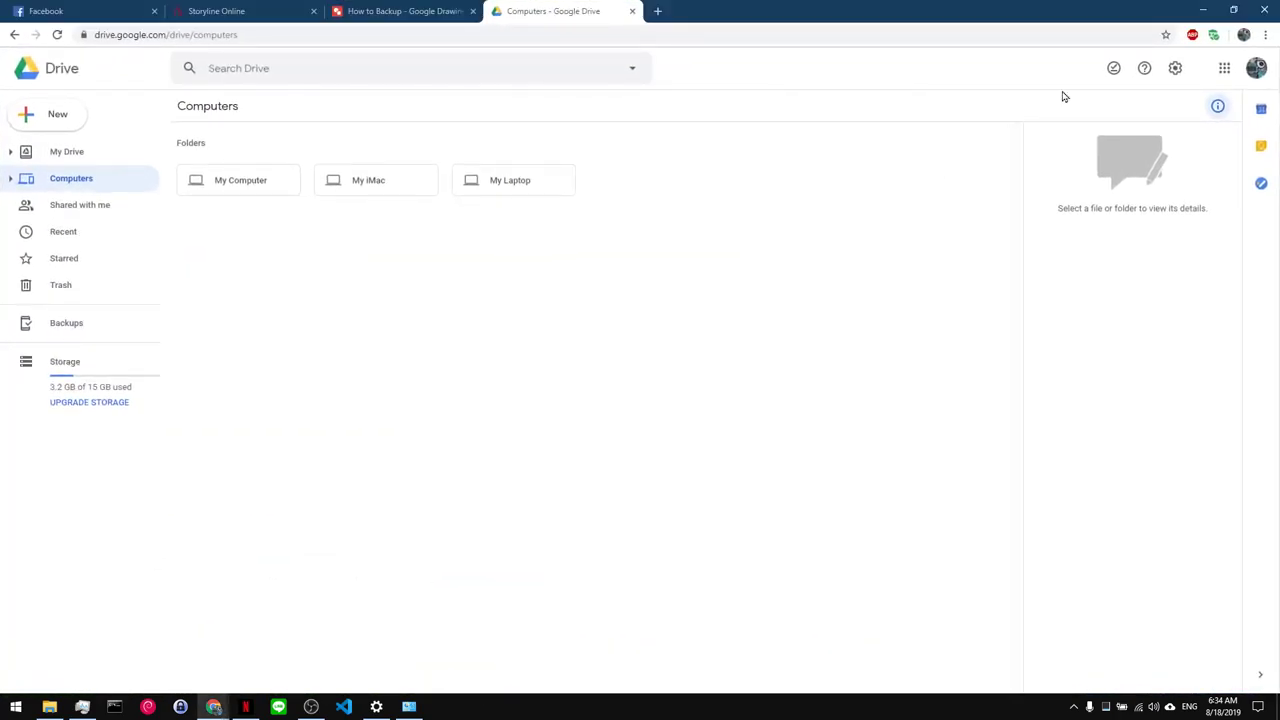
{"action": "left_click", "coordinate": [1206, 10]}
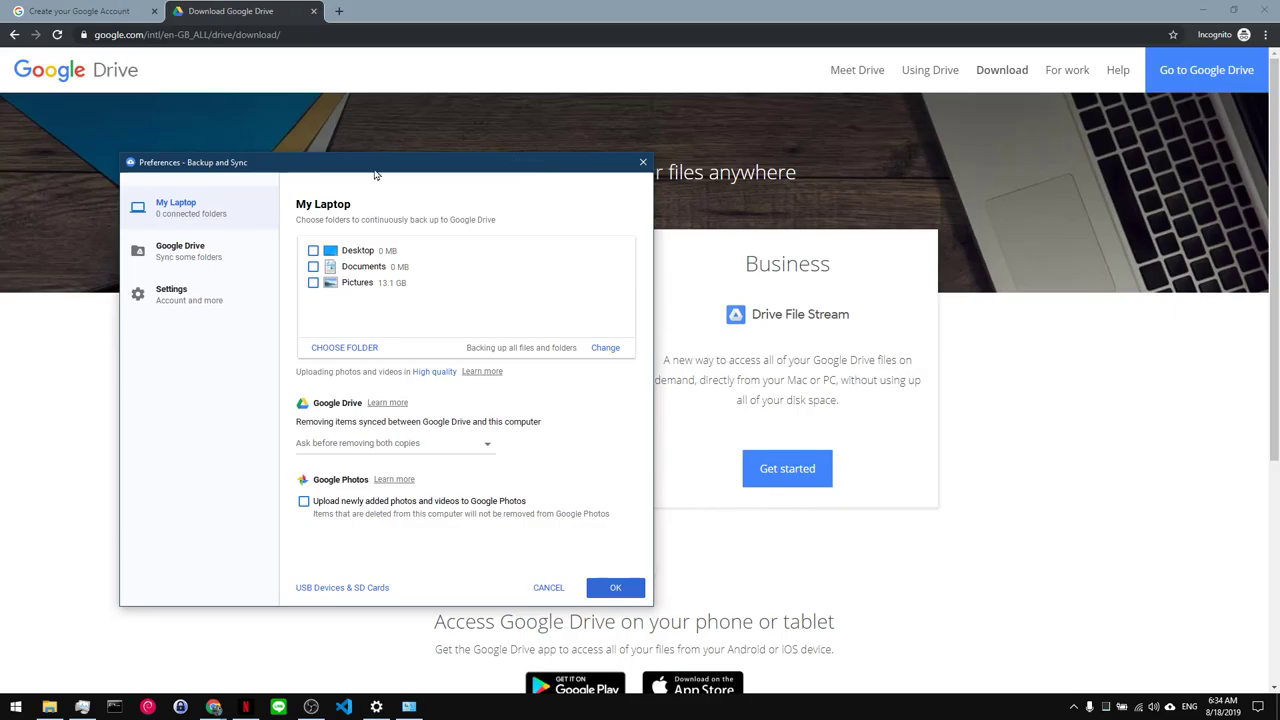
{"action": "left_click", "coordinate": [204, 712]}
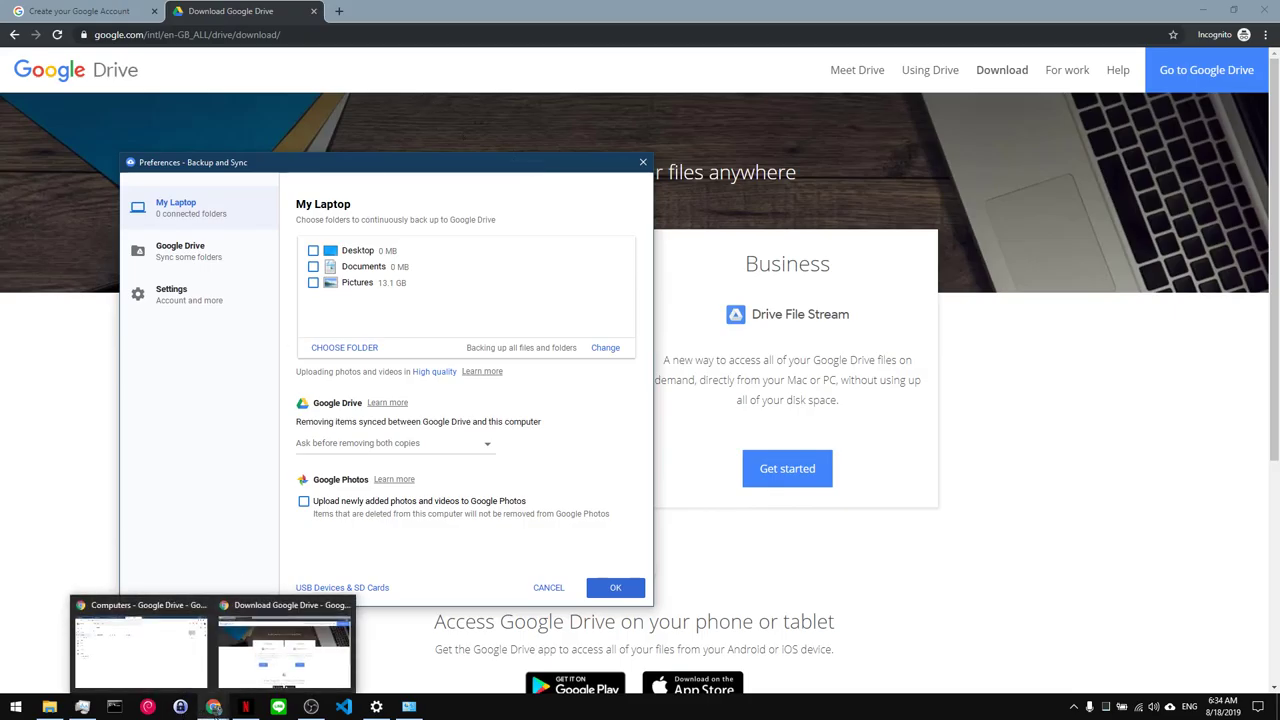
{"action": "left_click", "coordinate": [185, 679]}
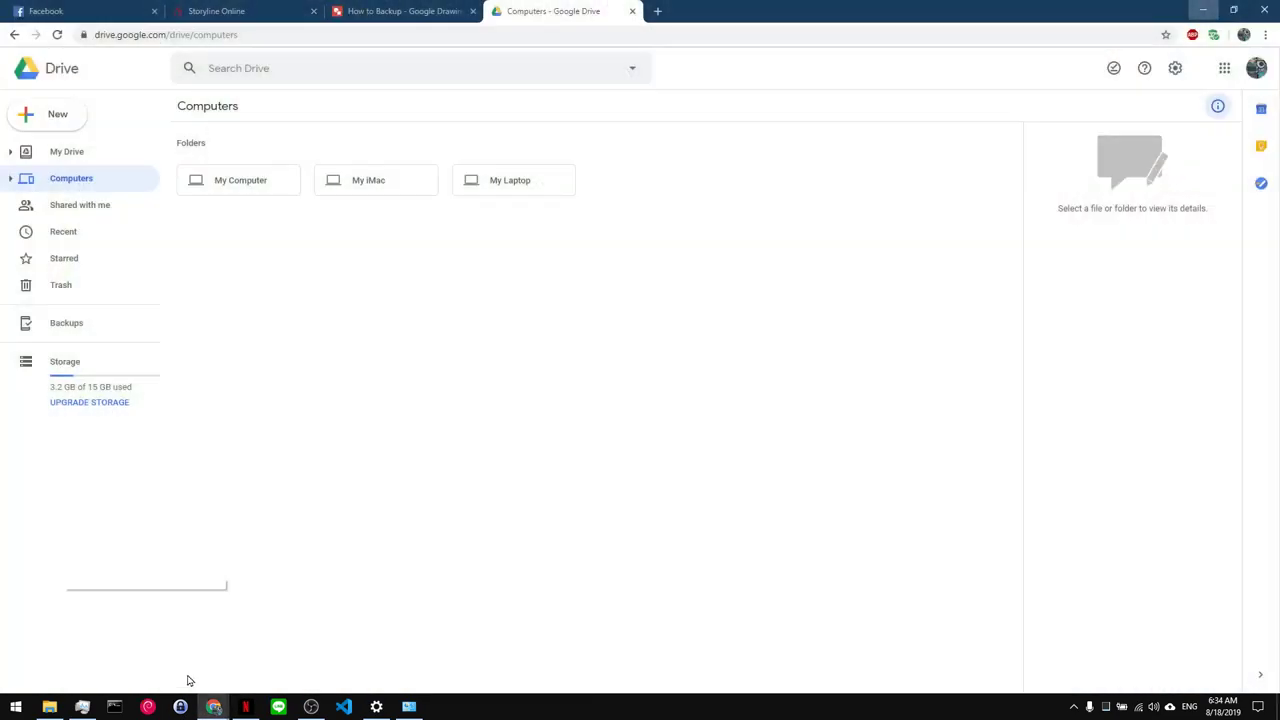
- Un-maximize the Google Drive window and arrange it beside the Backup and Sync preferences so both are visible
{"action": "double_click", "coordinate": [716, 9]}
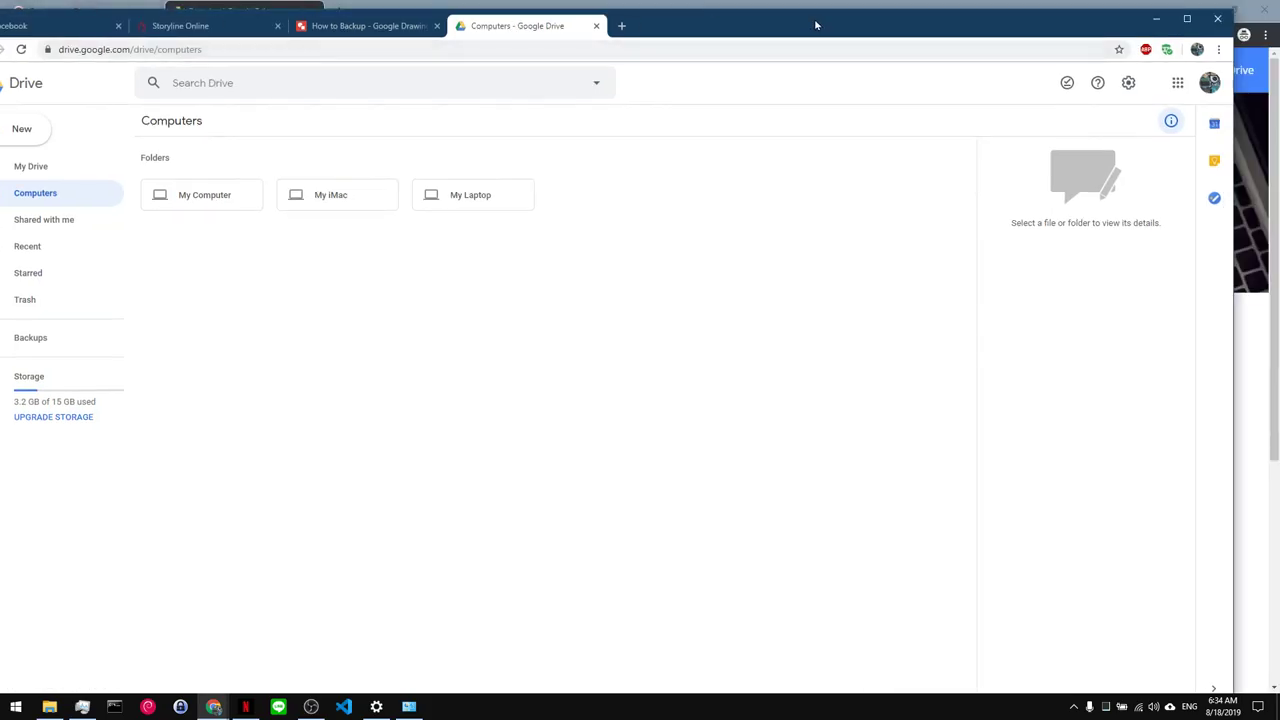
{"action": "left_click_drag", "start_coordinate": [816, 25], "coordinate": [1069, 113]}
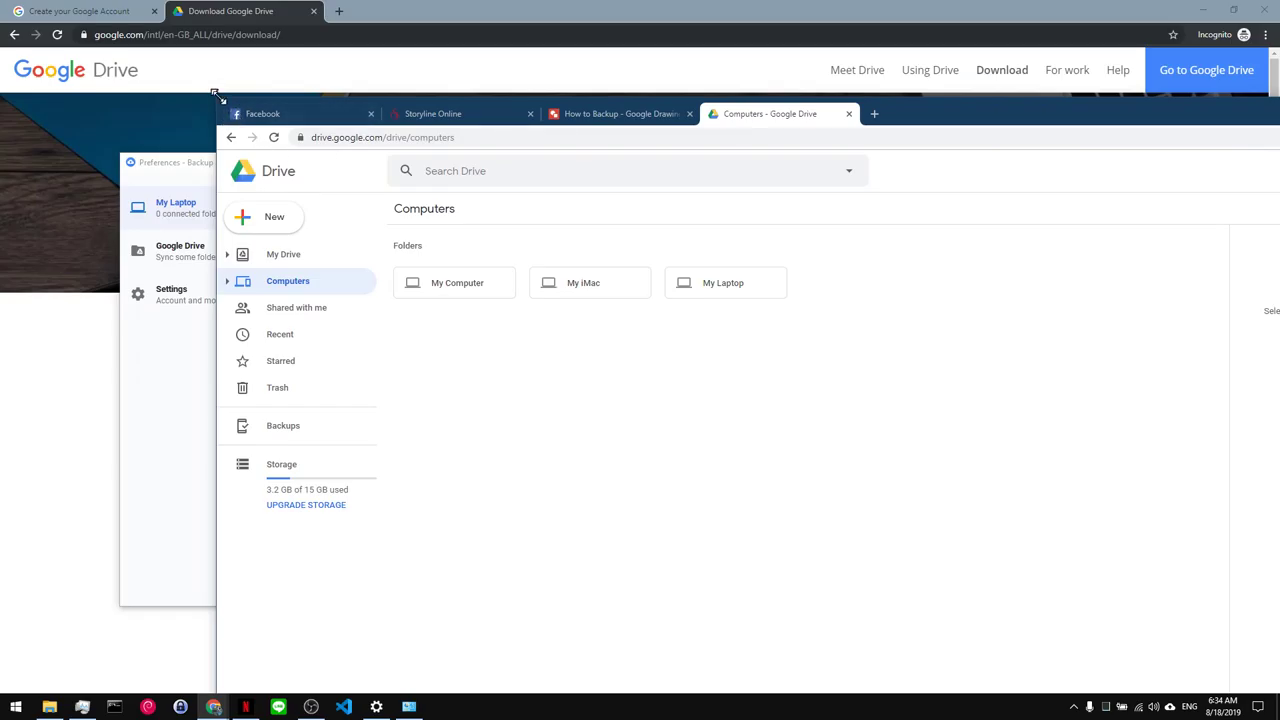
{"action": "left_click_drag", "start_coordinate": [214, 101], "coordinate": [625, 68]}
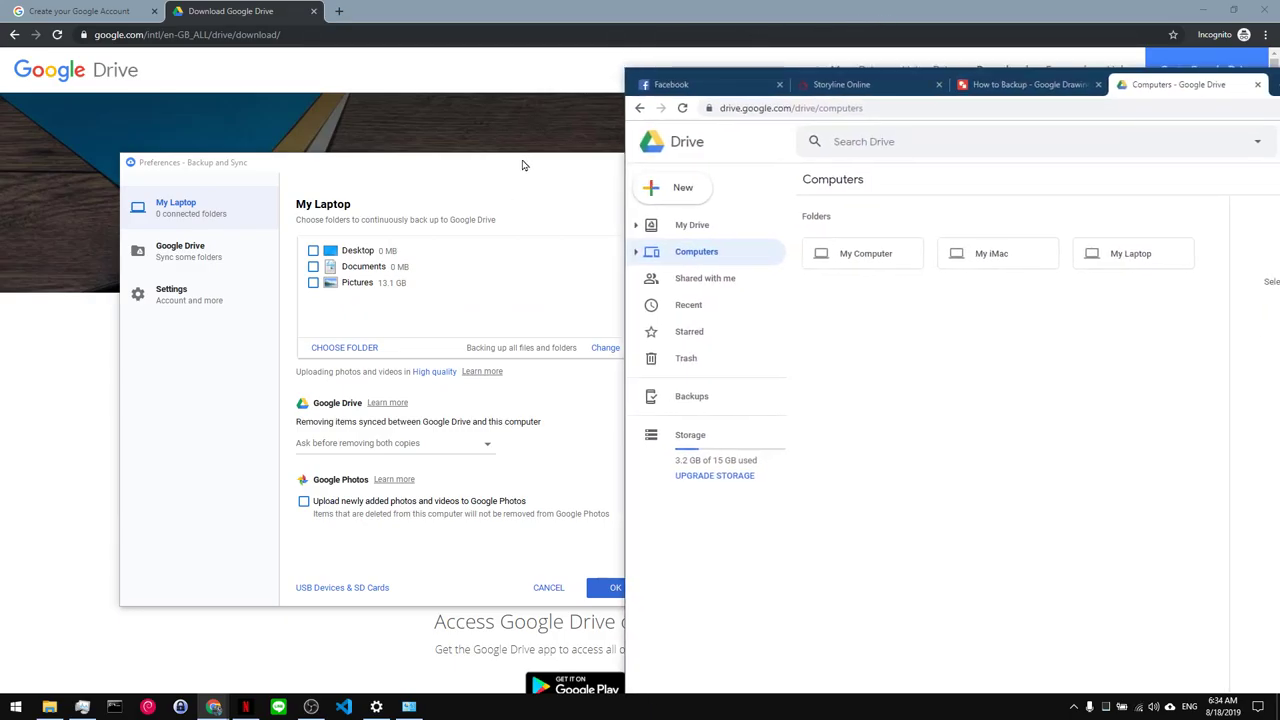
{"action": "left_click_drag", "start_coordinate": [522, 165], "coordinate": [410, 236]}
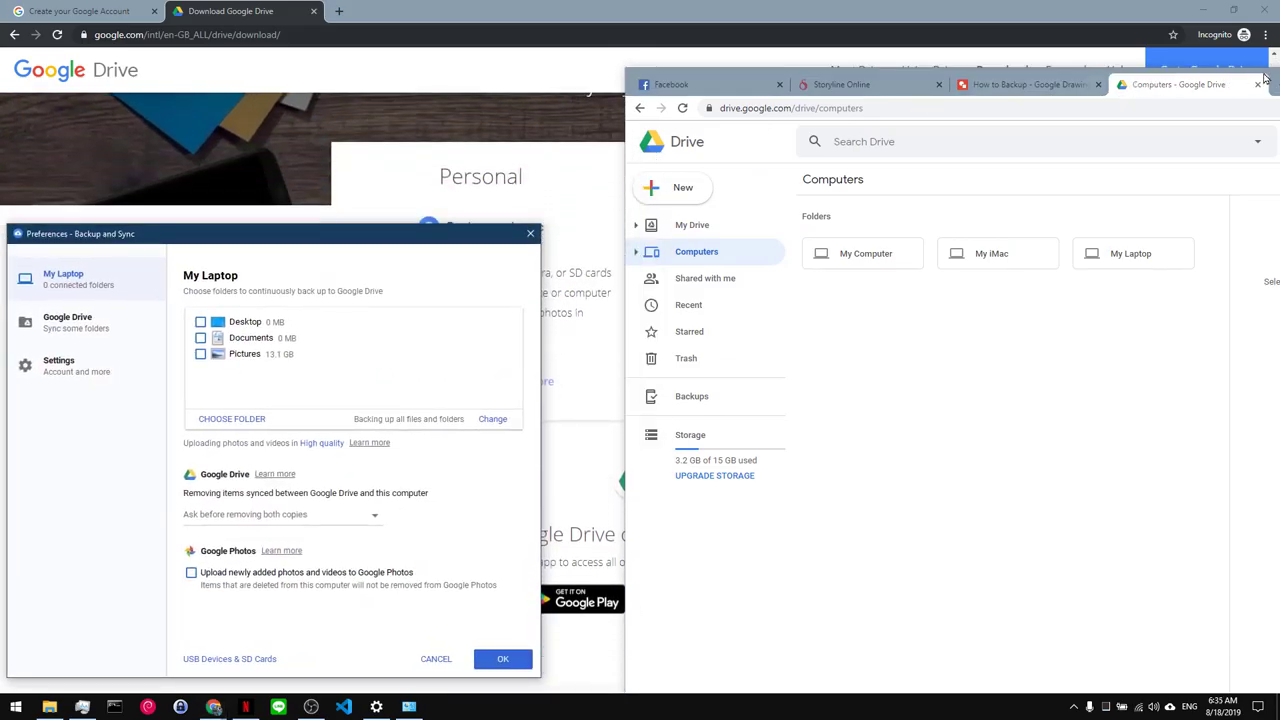
{"action": "left_click_drag", "start_coordinate": [1266, 78], "coordinate": [1062, 12]}
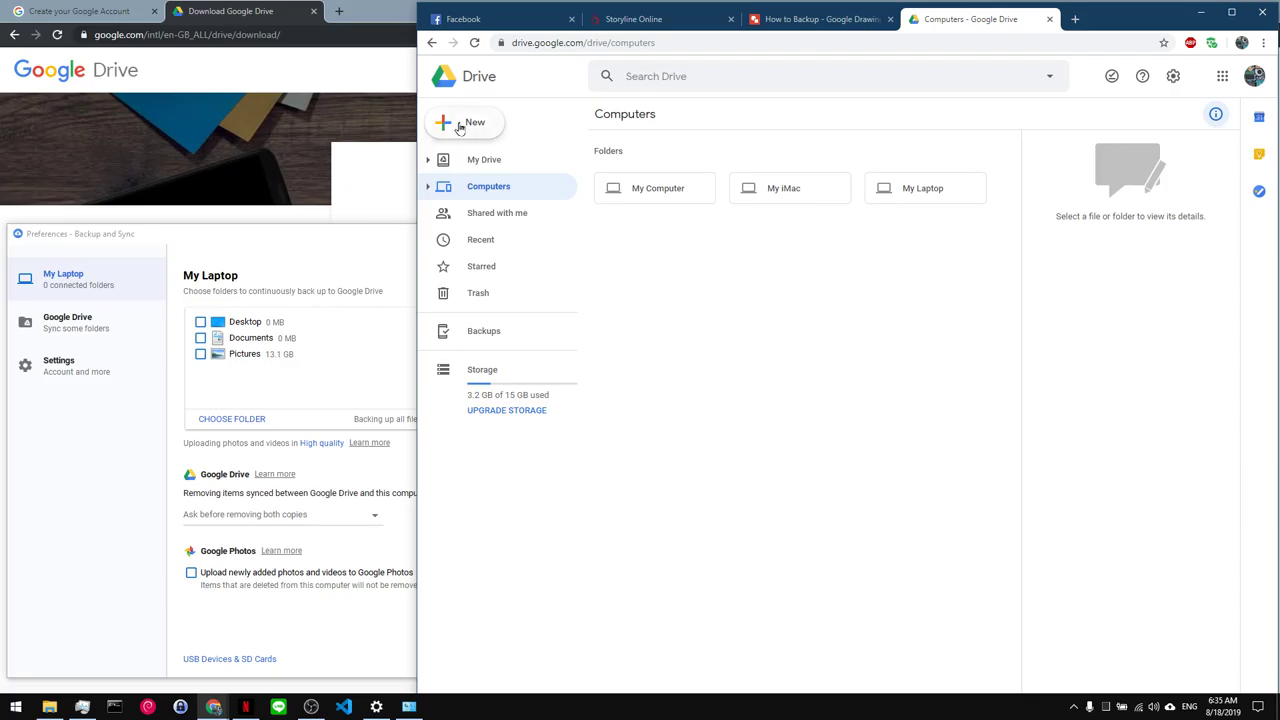
- Check the options for removing items synced between Google Drive and this computer without changing the setting
{"action": "left_click", "coordinate": [316, 240]}
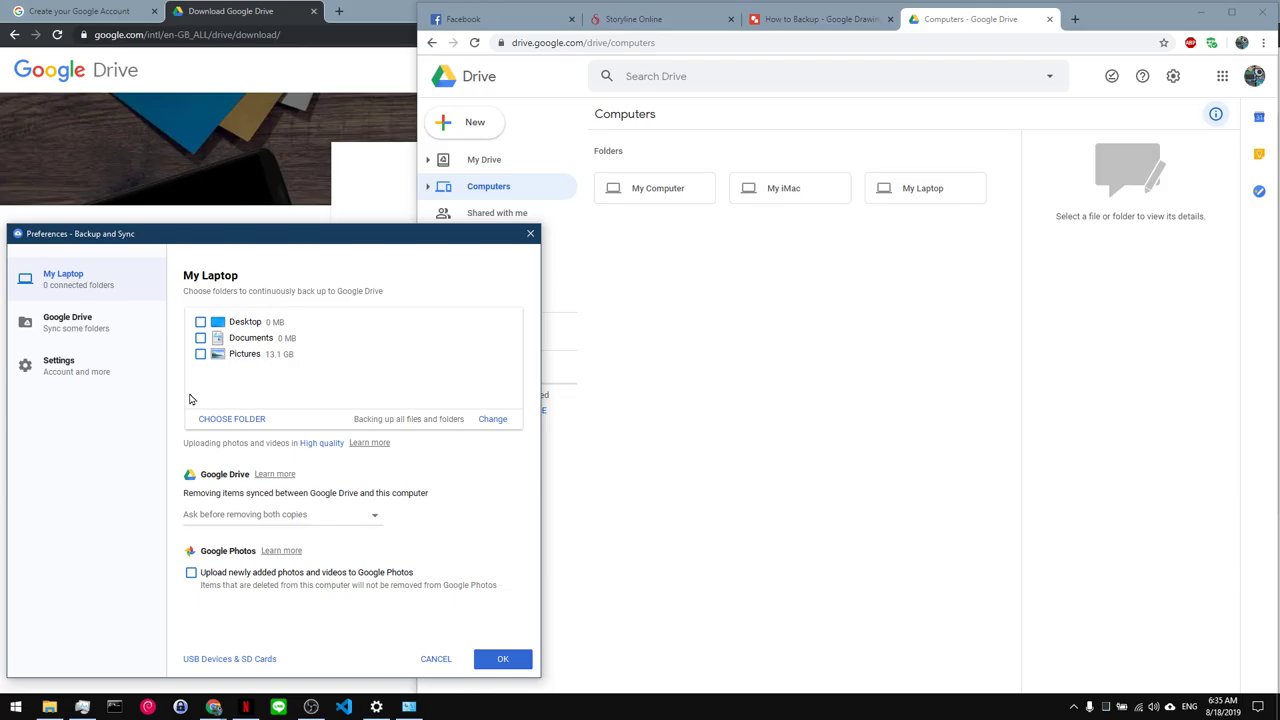
{"action": "left_click", "coordinate": [376, 517]}
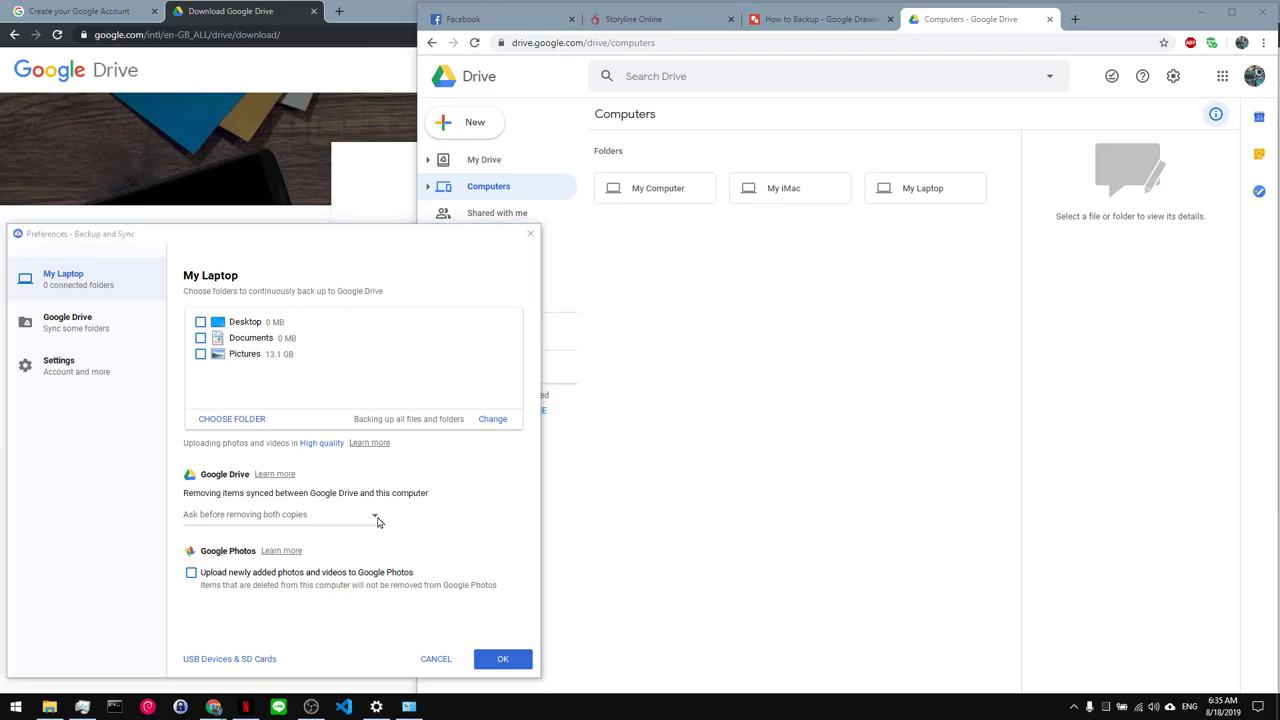
{"action": "left_click", "coordinate": [479, 509]}
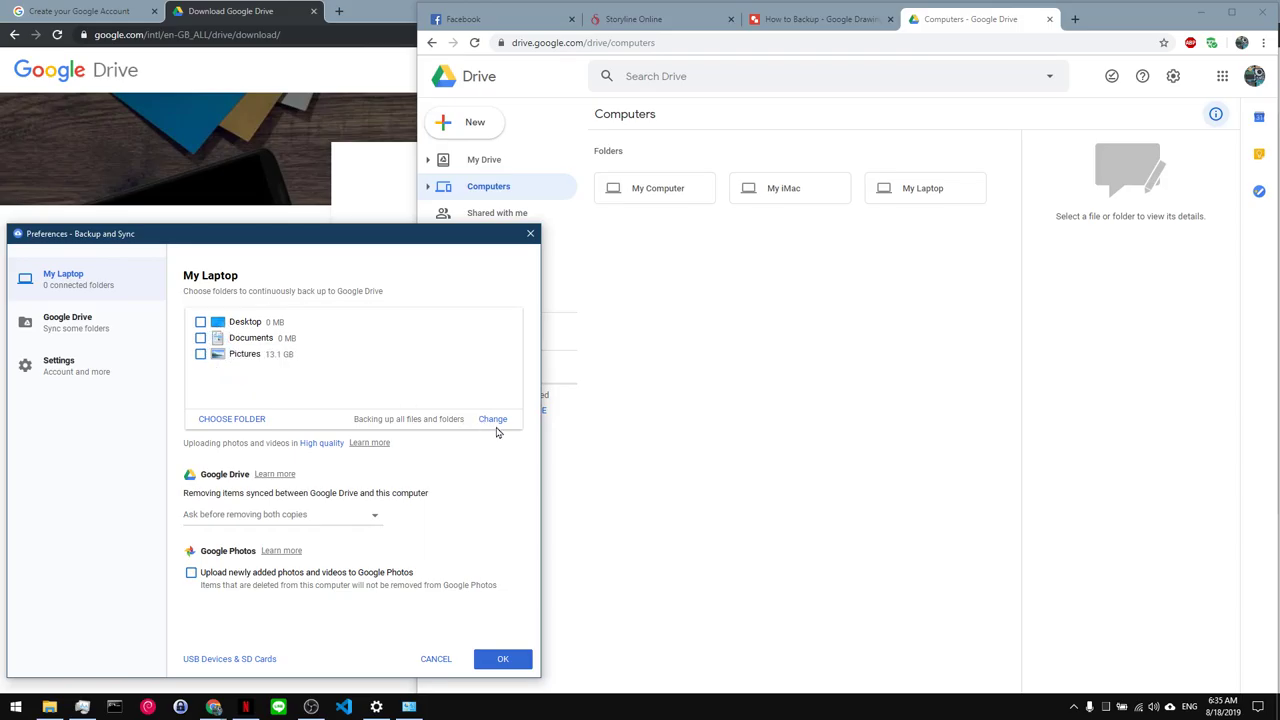
- Add the Downloads folder from Data (D:) to the laptop's backup folder list, and deselect it to stop backing it up
{"action": "left_click", "coordinate": [253, 420]}
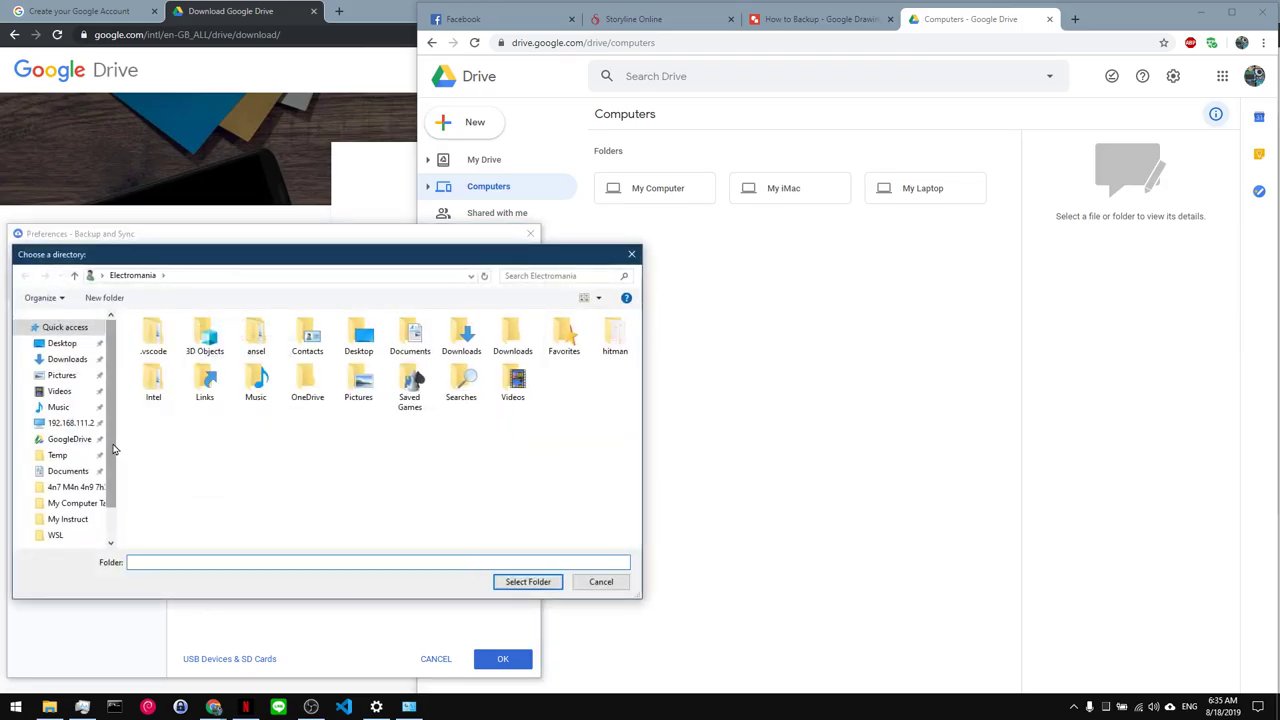
{"action": "scroll", "coordinate": [116, 451], "scroll_direction": "down", "scroll_amount": 1}
{"action": "left_click", "coordinate": [64, 516]}
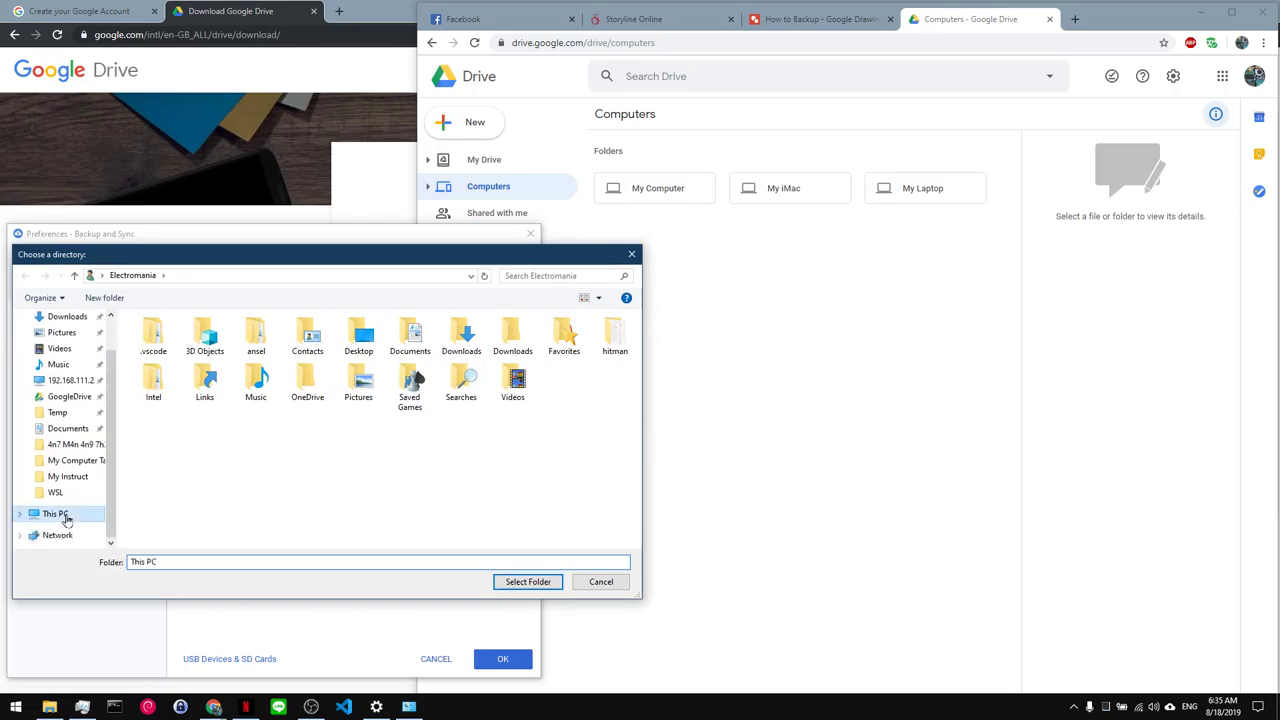
{"action": "double_click", "coordinate": [409, 487]}
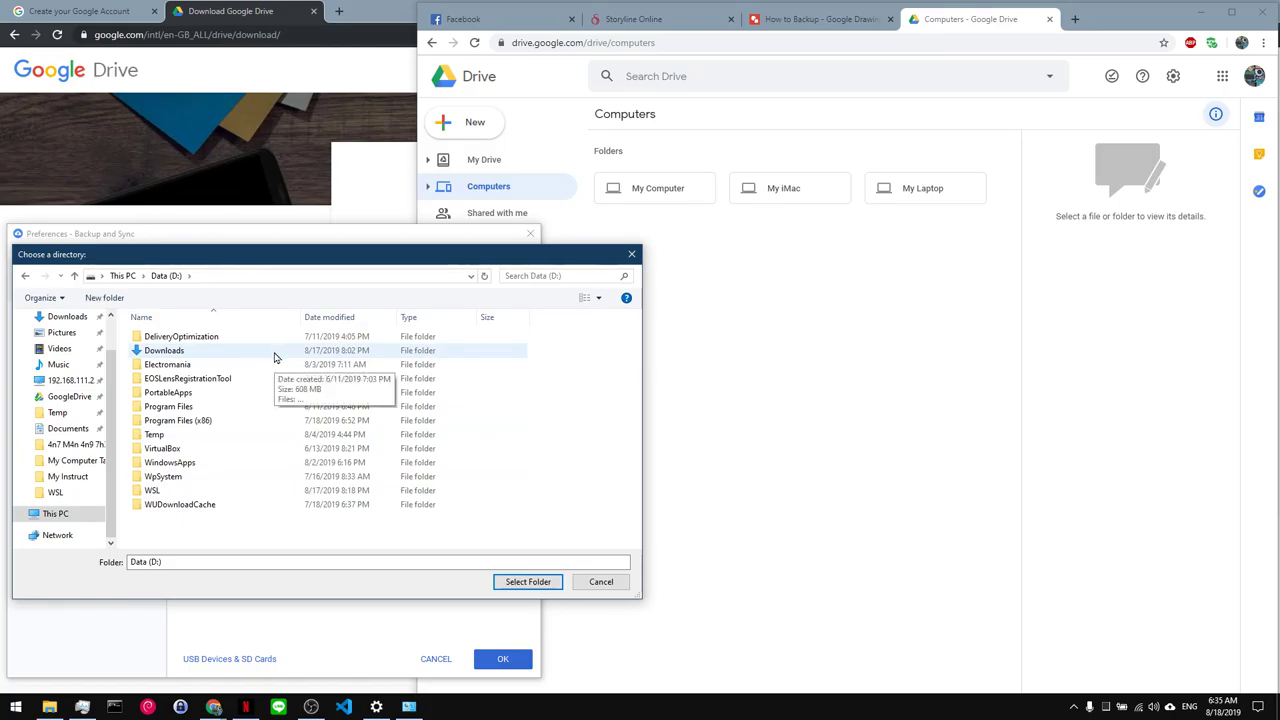
{"action": "left_click", "coordinate": [275, 357]}
{"action": "double_click", "coordinate": [275, 357]}
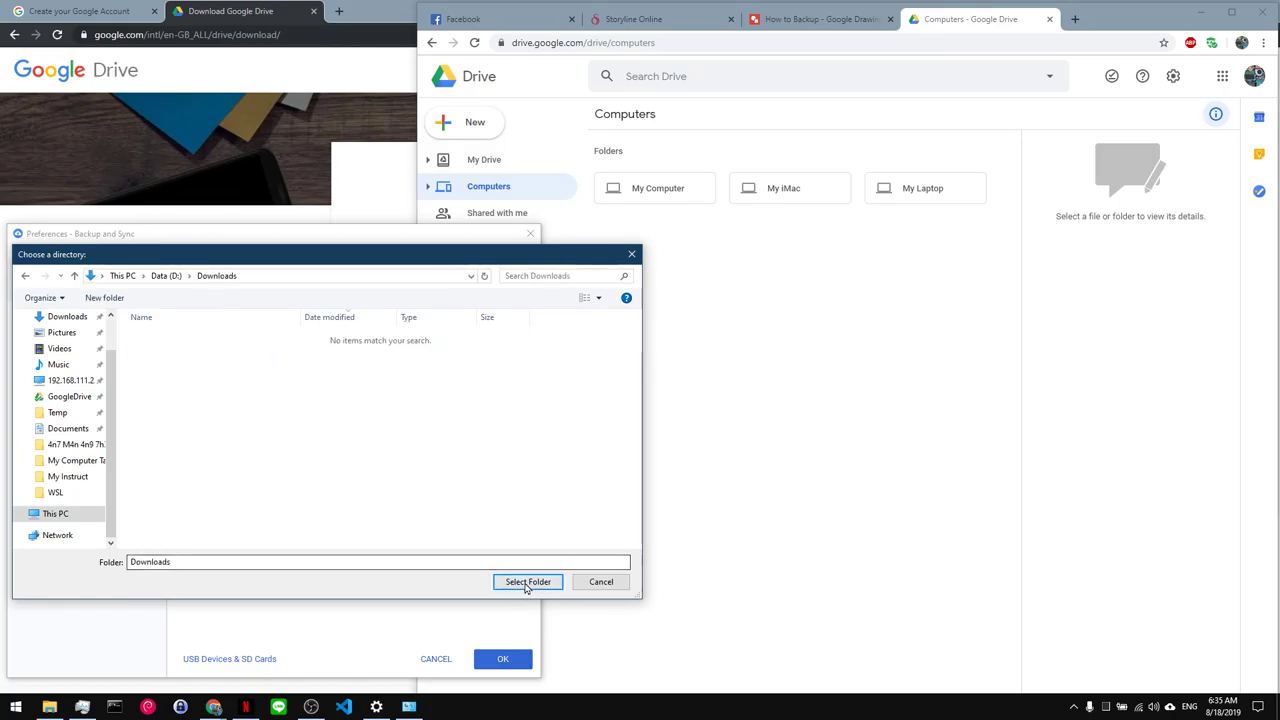
{"action": "left_click", "coordinate": [527, 582]}
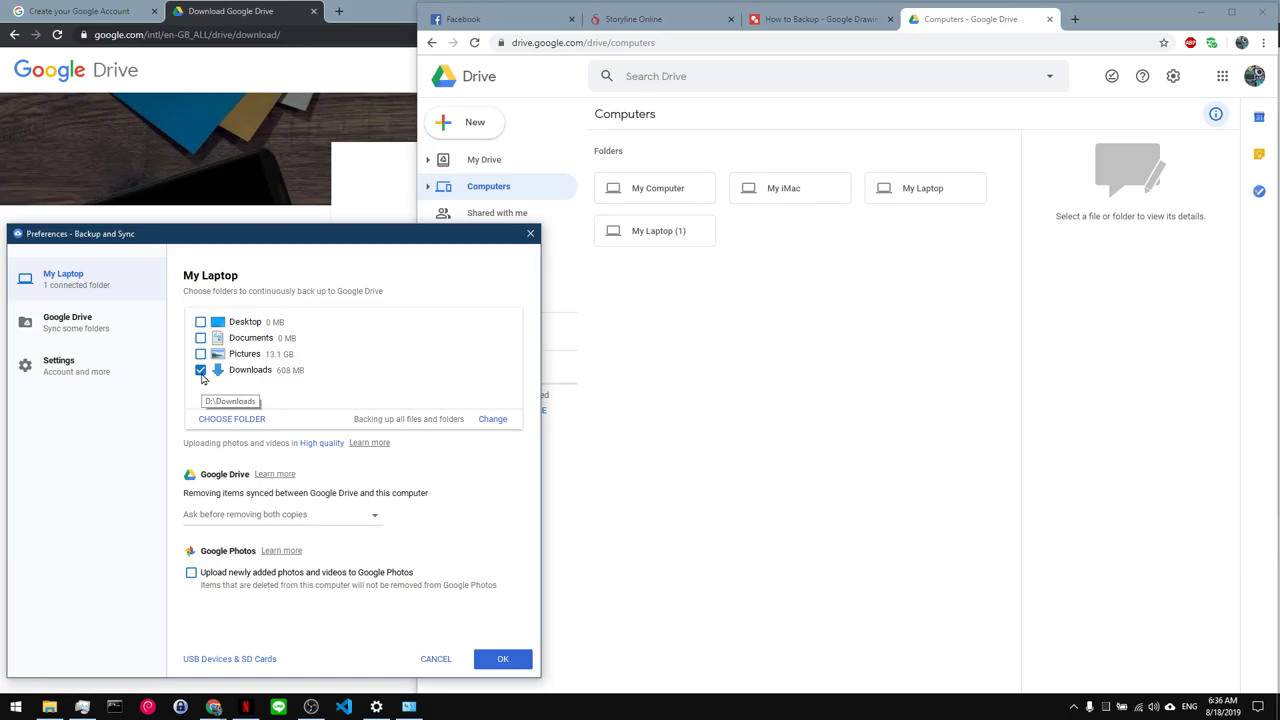
{"action": "left_click", "coordinate": [200, 371]}
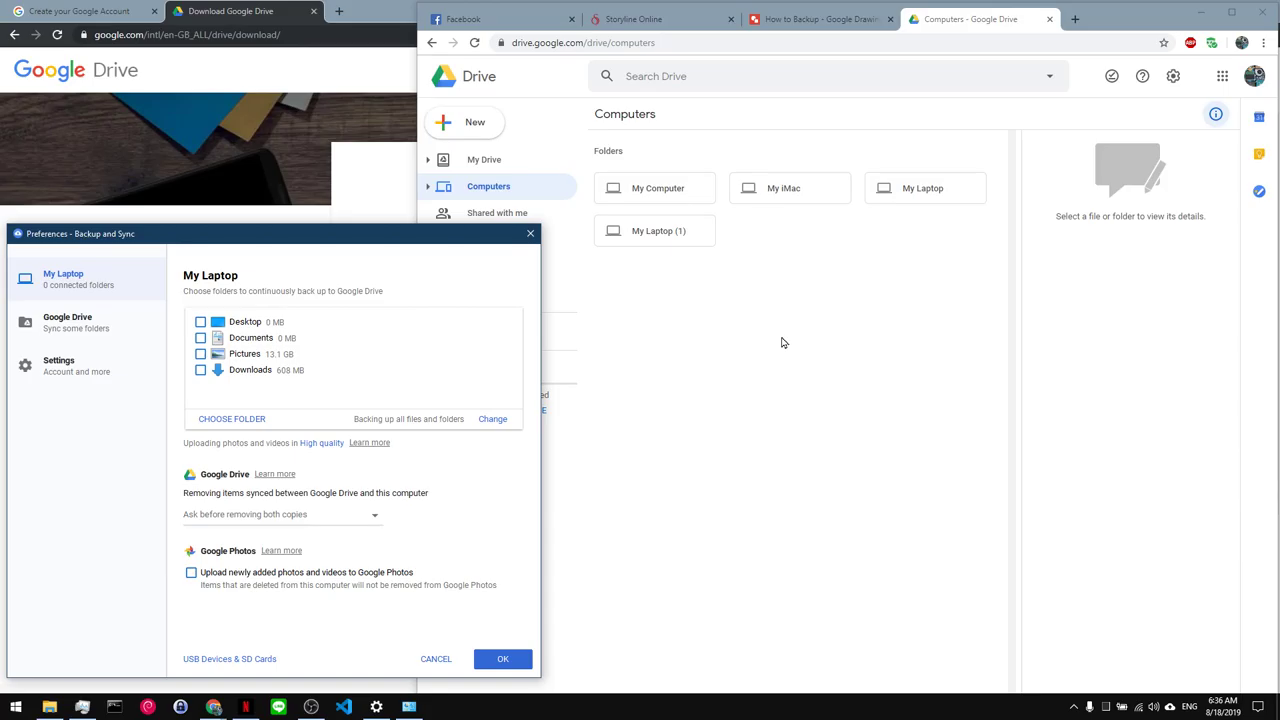
- Turn off backing up files from plugged-in cameras or phones in the USB Devices & SD Cards settings
{"action": "left_click", "coordinate": [250, 660]}
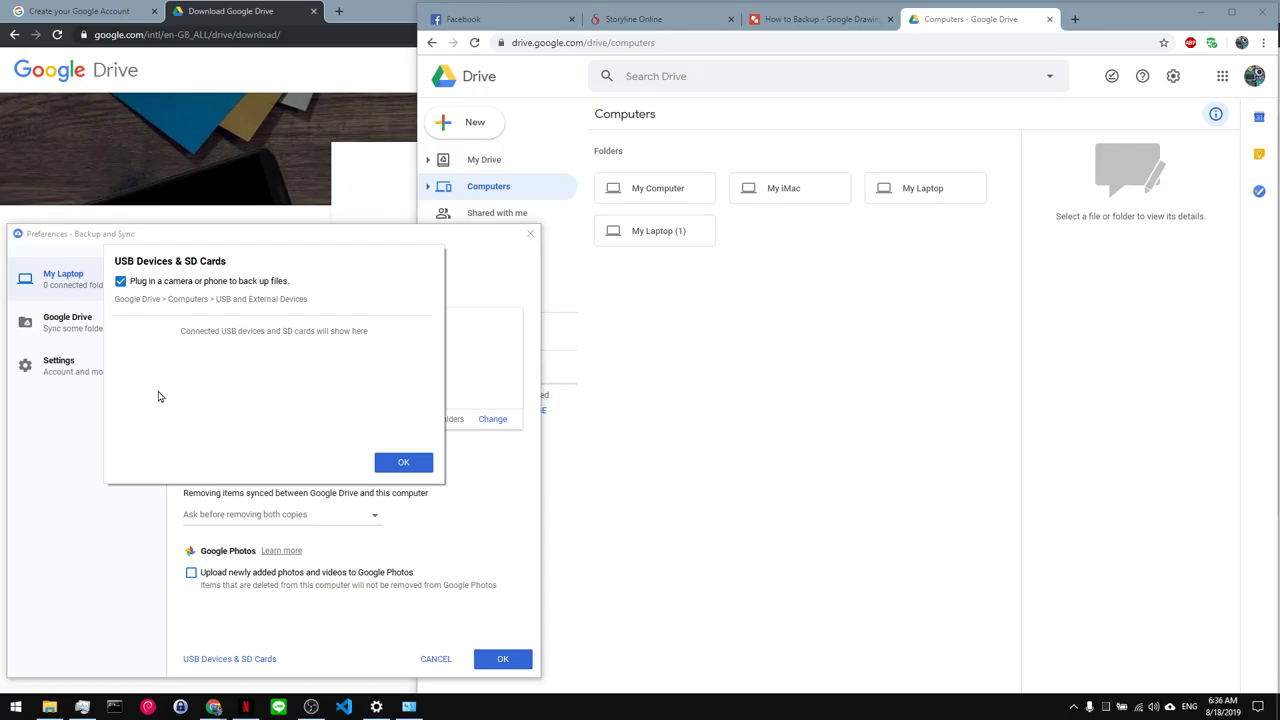
{"action": "left_click", "coordinate": [120, 282]}
{"action": "left_click", "coordinate": [416, 472]}
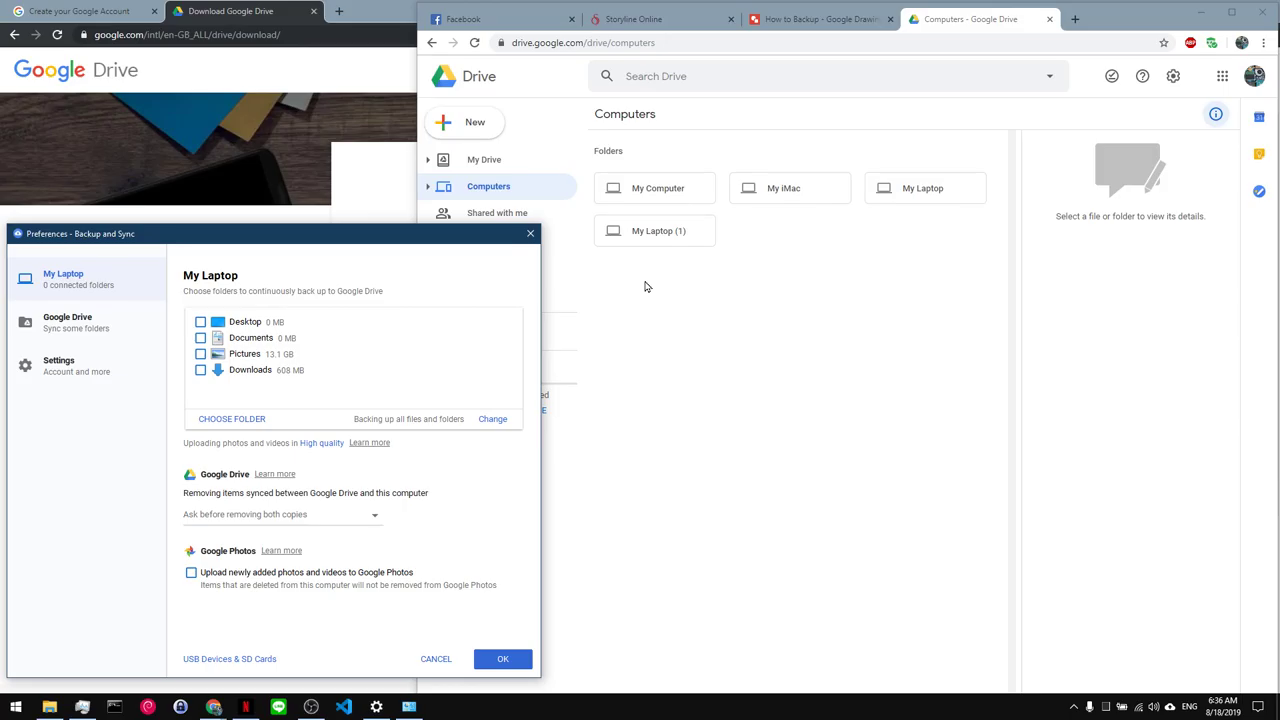
- Look inside the My Laptop (1) folder in Google Drive and return to the Computers overview
{"action": "left_click", "coordinate": [660, 230]}
{"action": "double_click", "coordinate": [658, 231]}
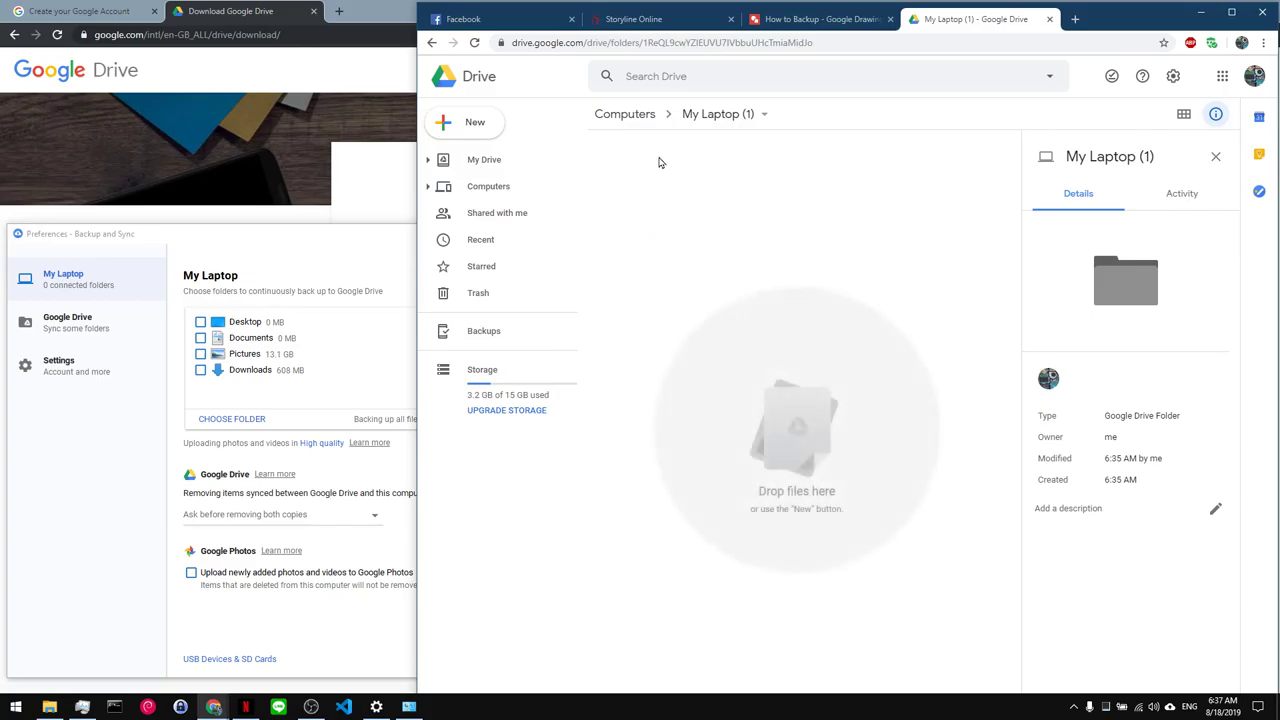
{"action": "left_click", "coordinate": [631, 114]}
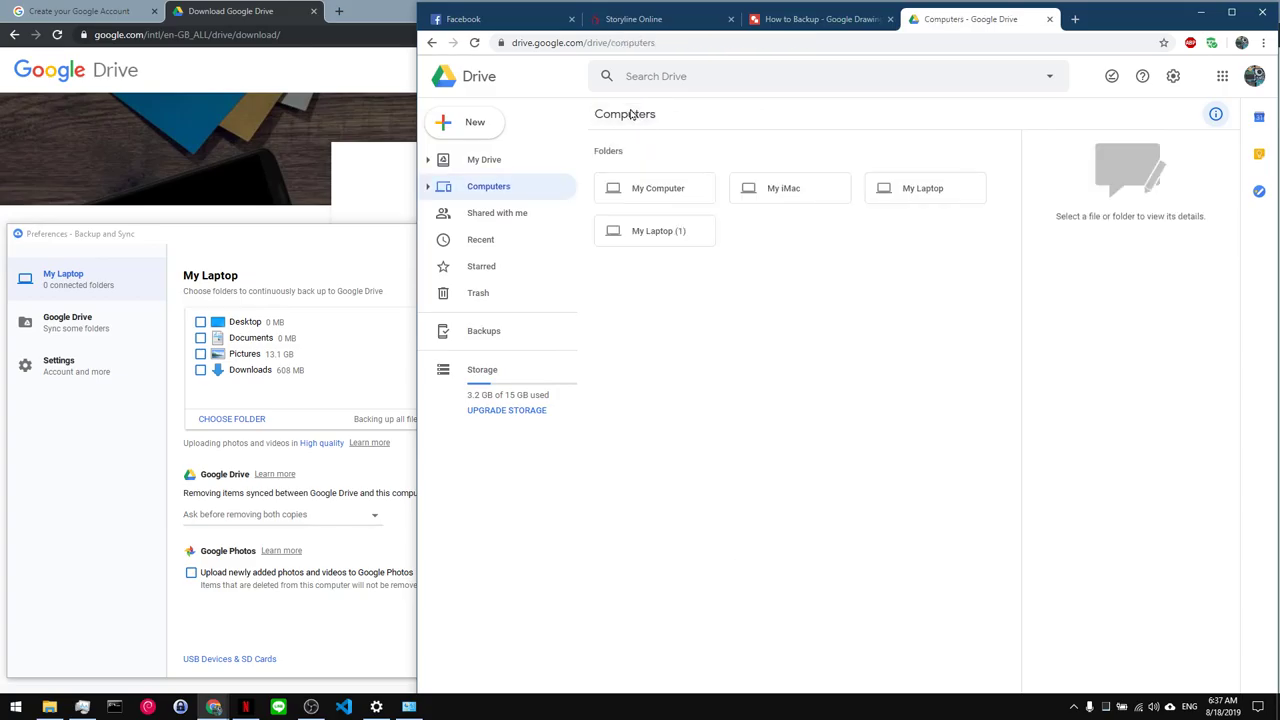
- Look inside the My Laptop and My Computer folders in Google Drive, returning to the Computers overview after each
{"action": "left_click", "coordinate": [898, 202]}
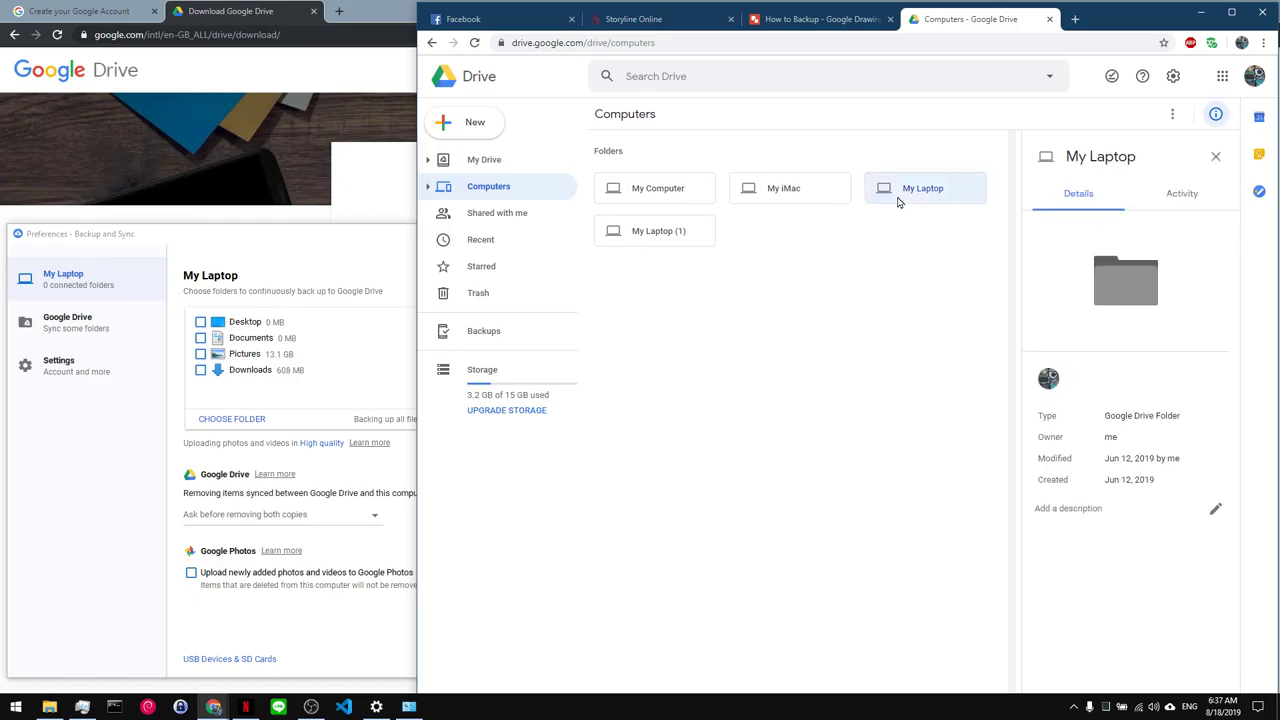
{"action": "double_click", "coordinate": [898, 202]}
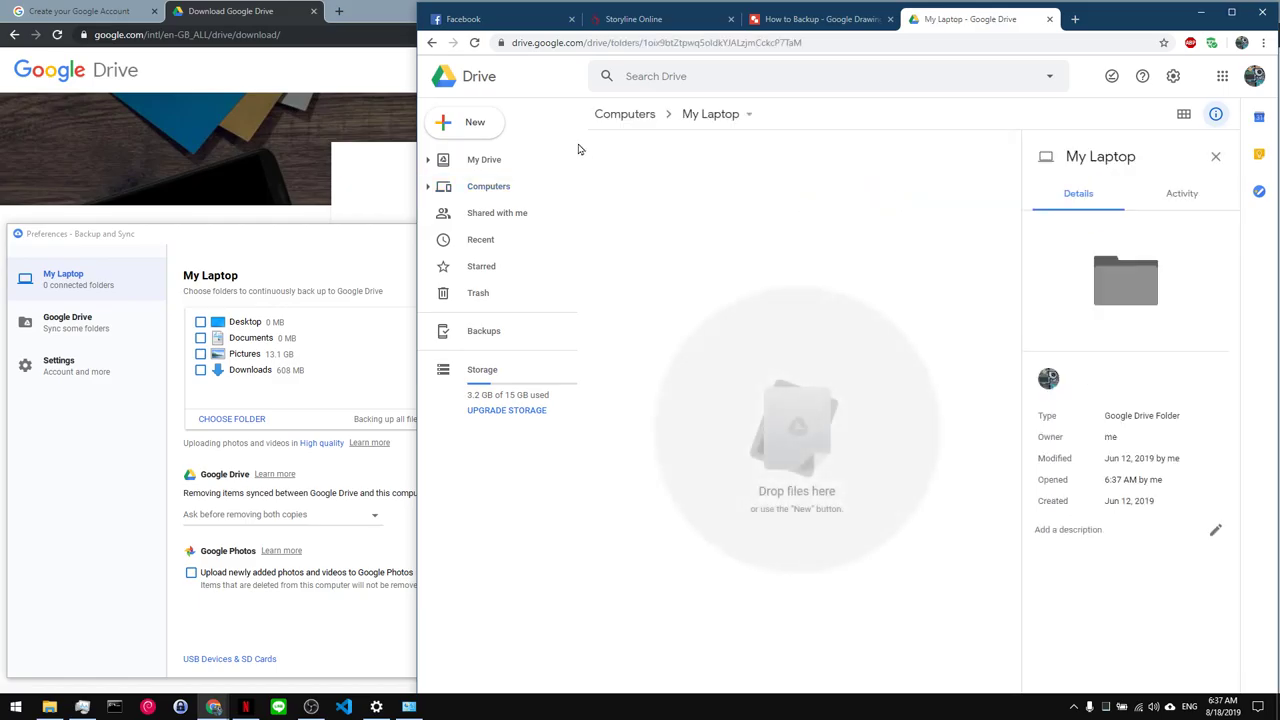
{"action": "left_click", "coordinate": [627, 120]}
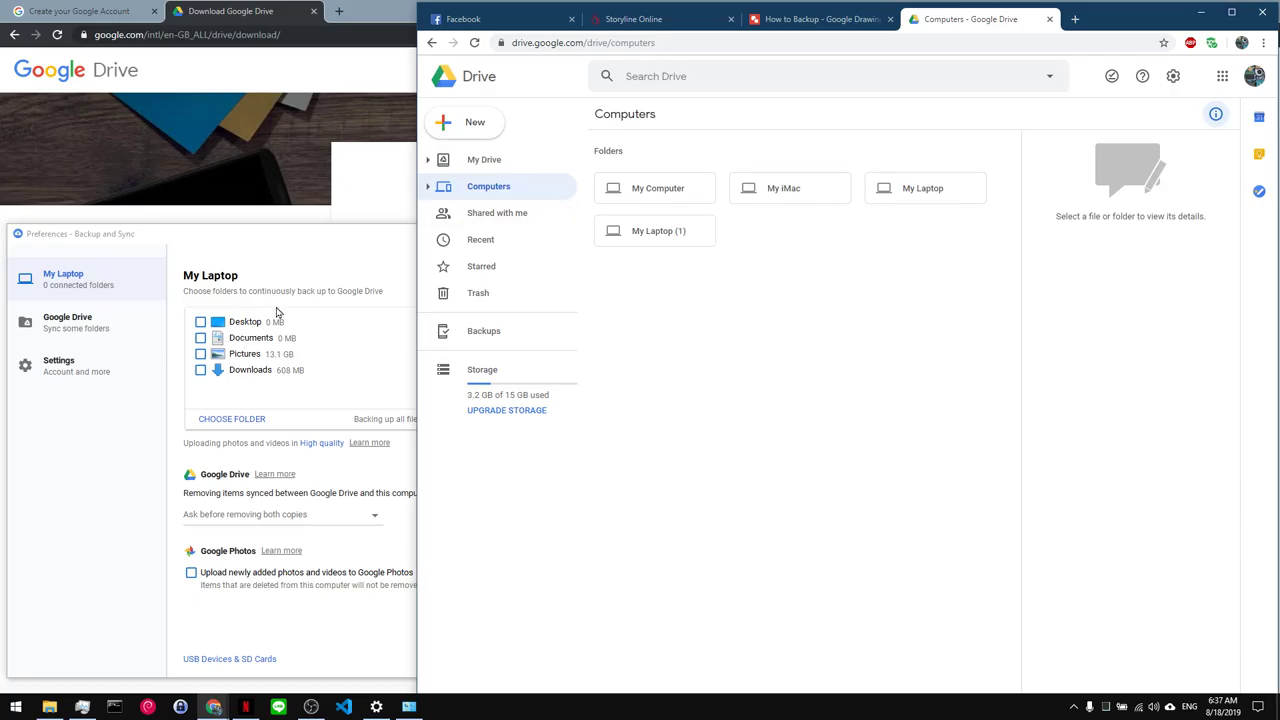
{"action": "left_click", "coordinate": [371, 253]}
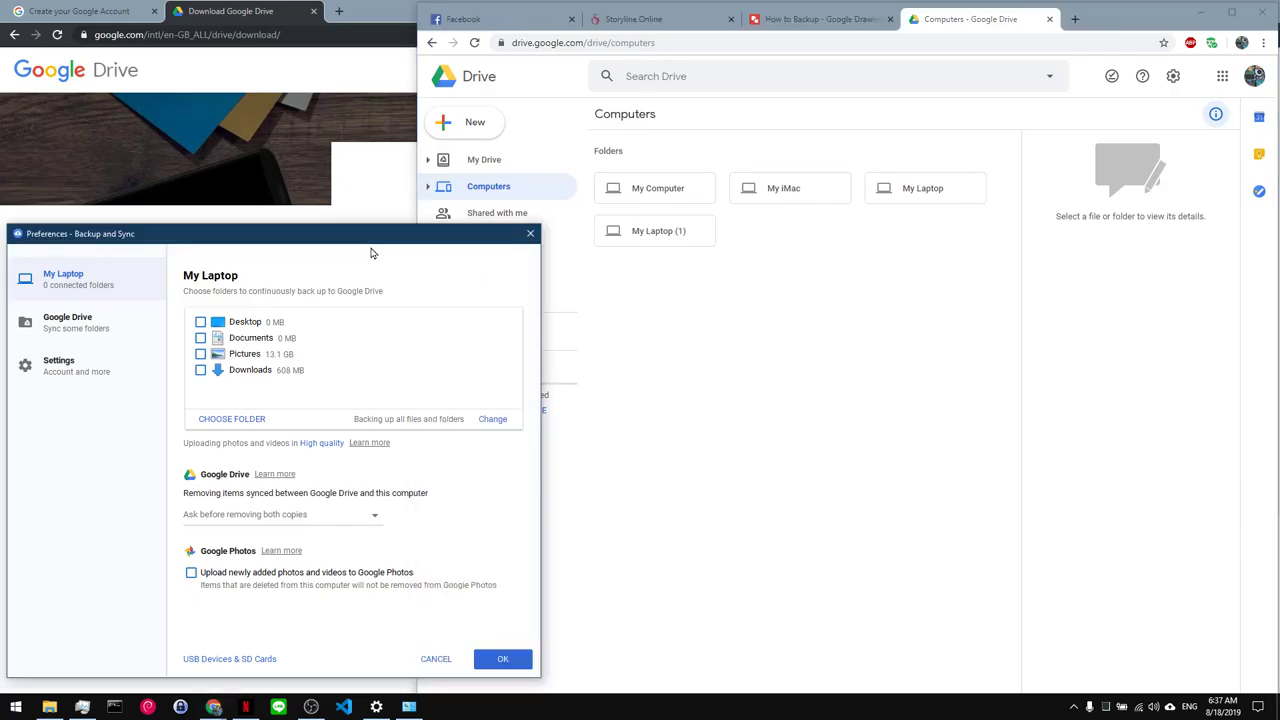
{"action": "double_click", "coordinate": [677, 186]}
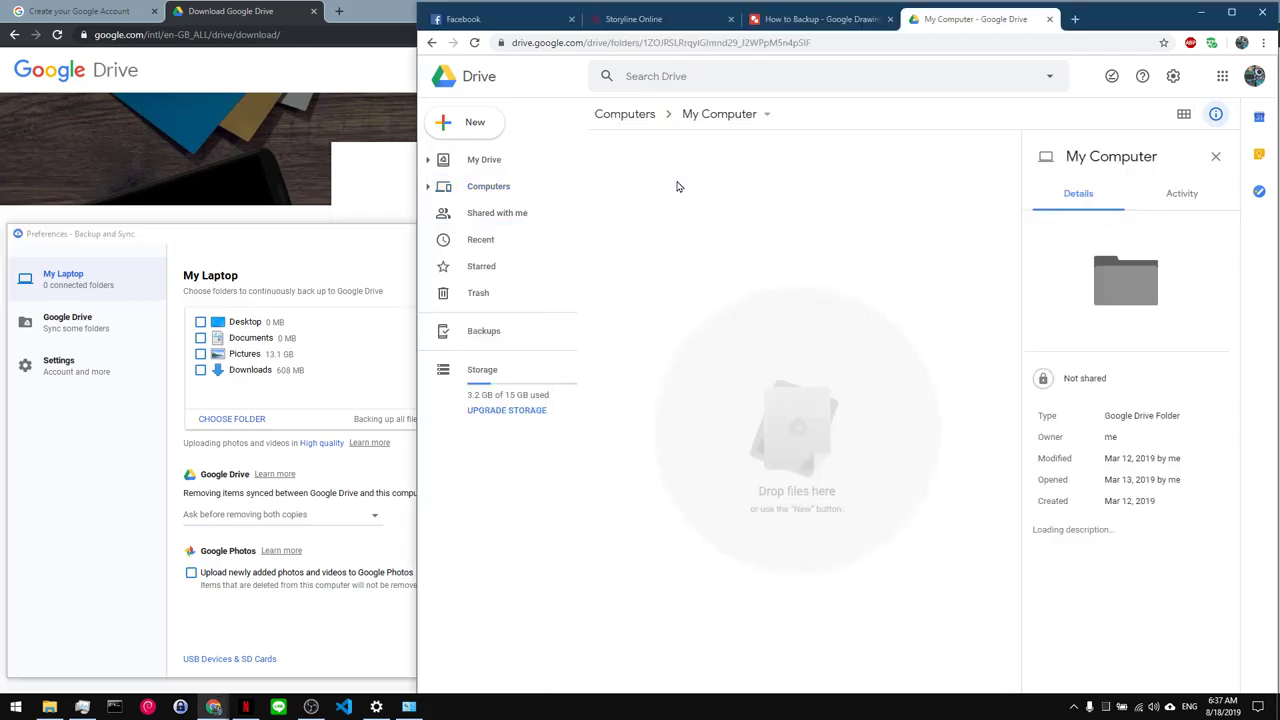
{"action": "left_click", "coordinate": [633, 115]}
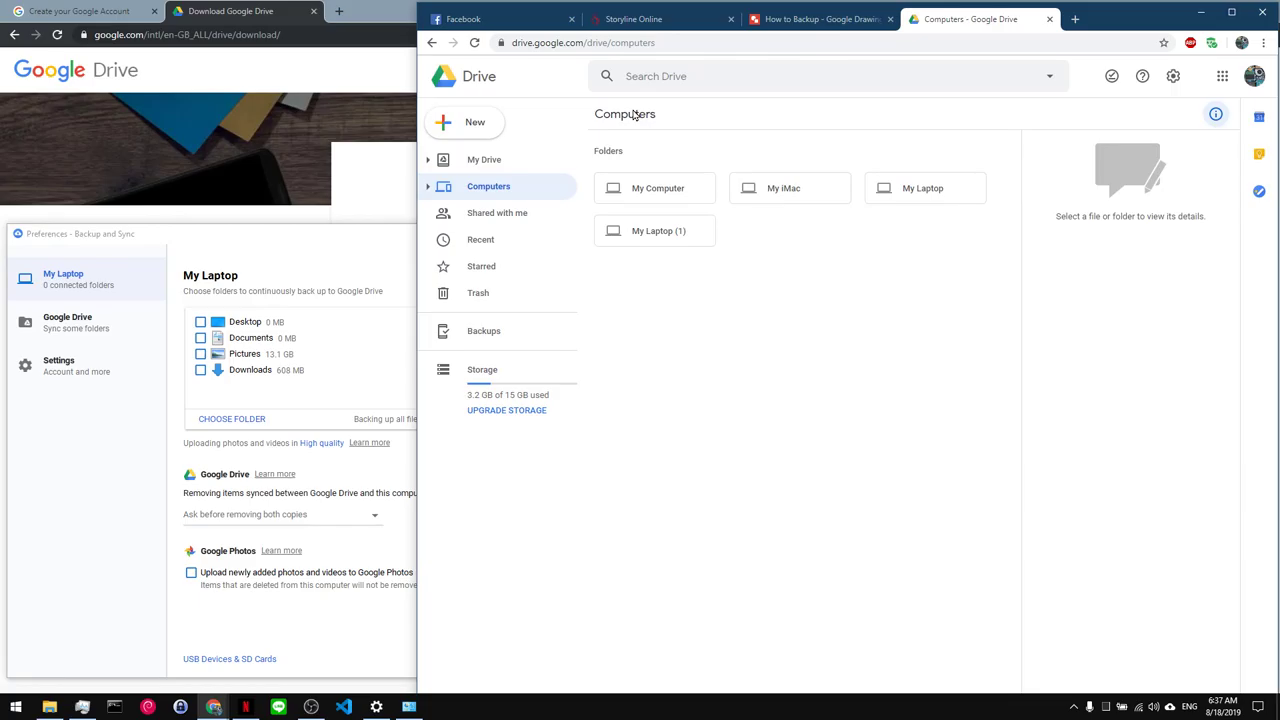
- Show the Google Drive sync settings in the Backup and Sync preferences and list the subfolders of CloudSync-Personal
{"action": "left_click", "coordinate": [376, 248]}
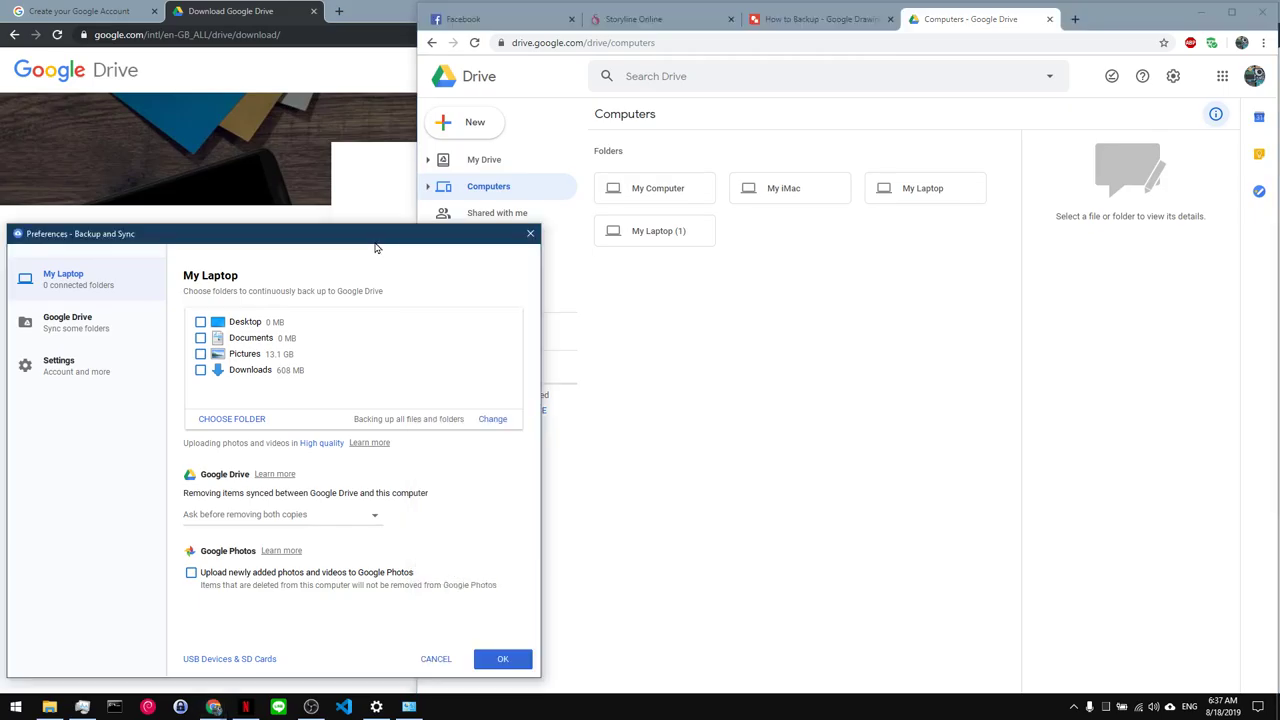
{"action": "left_click", "coordinate": [91, 341]}
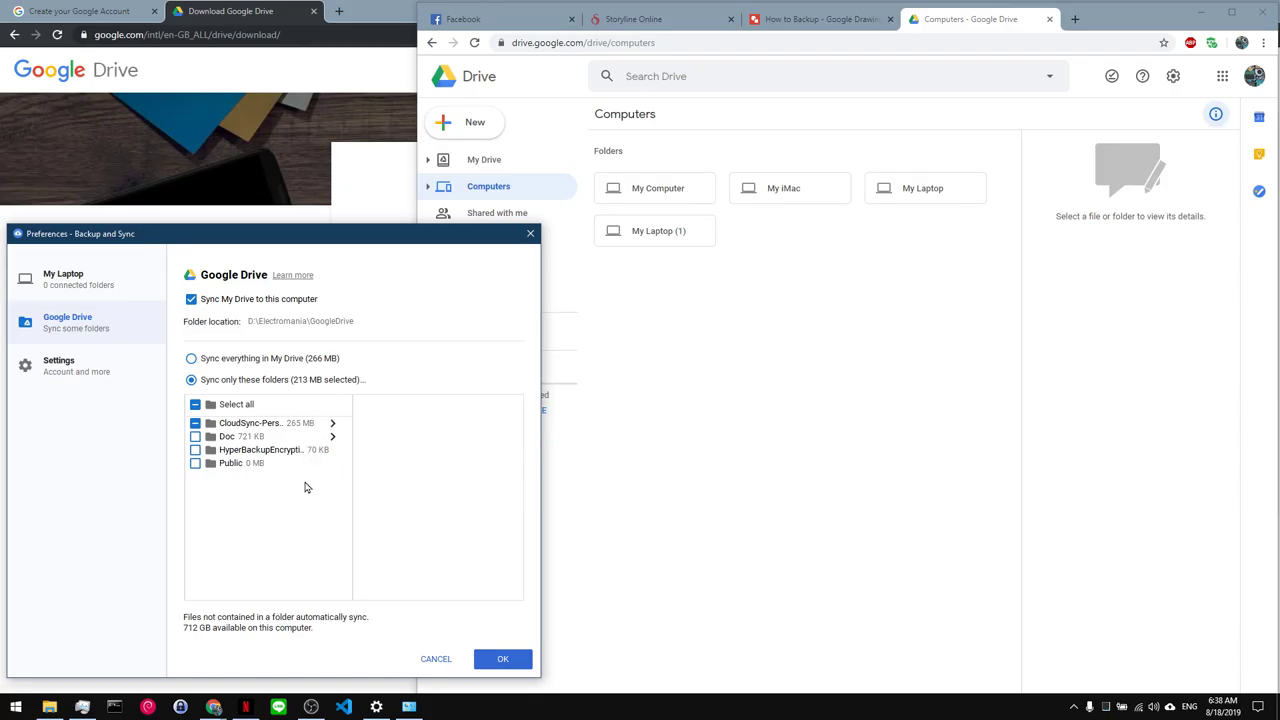
{"action": "left_click", "coordinate": [263, 425]}
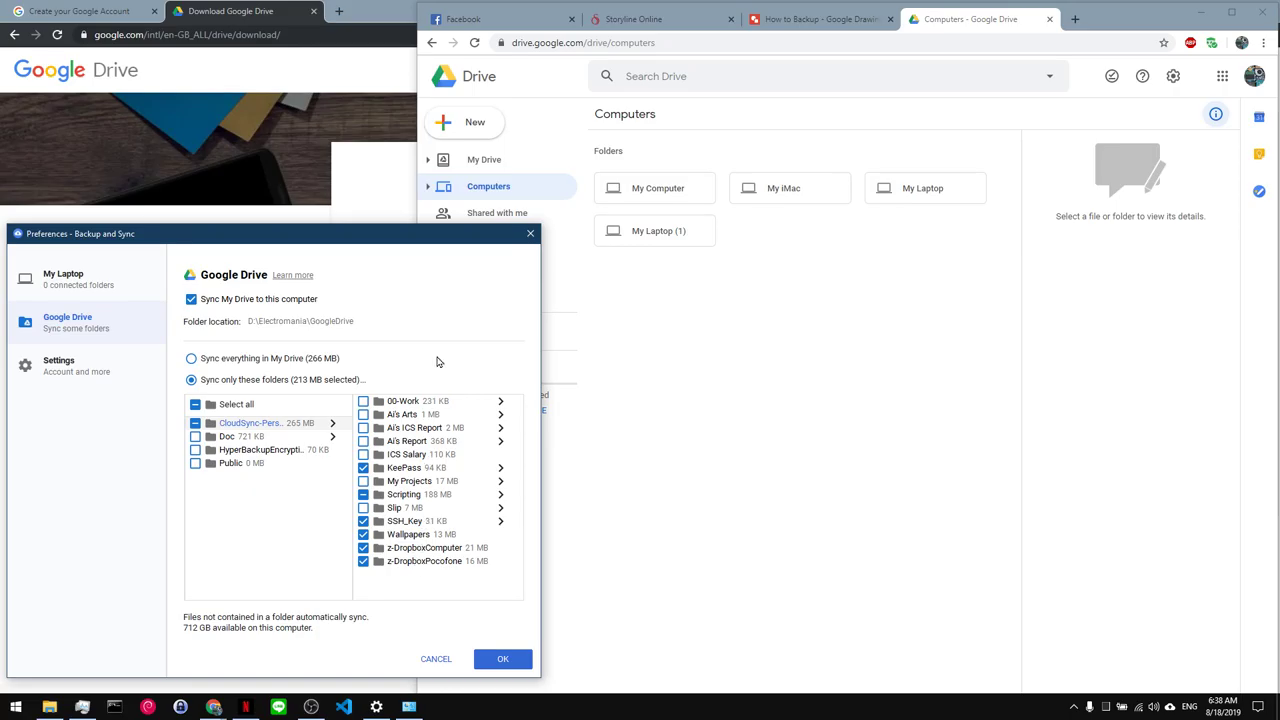
- Switch to File Explorer, look inside the local CloudSync-Personal folder in a restored-down window, and go back to the GoogleDrive folder
{"action": "left_click", "coordinate": [49, 708]}
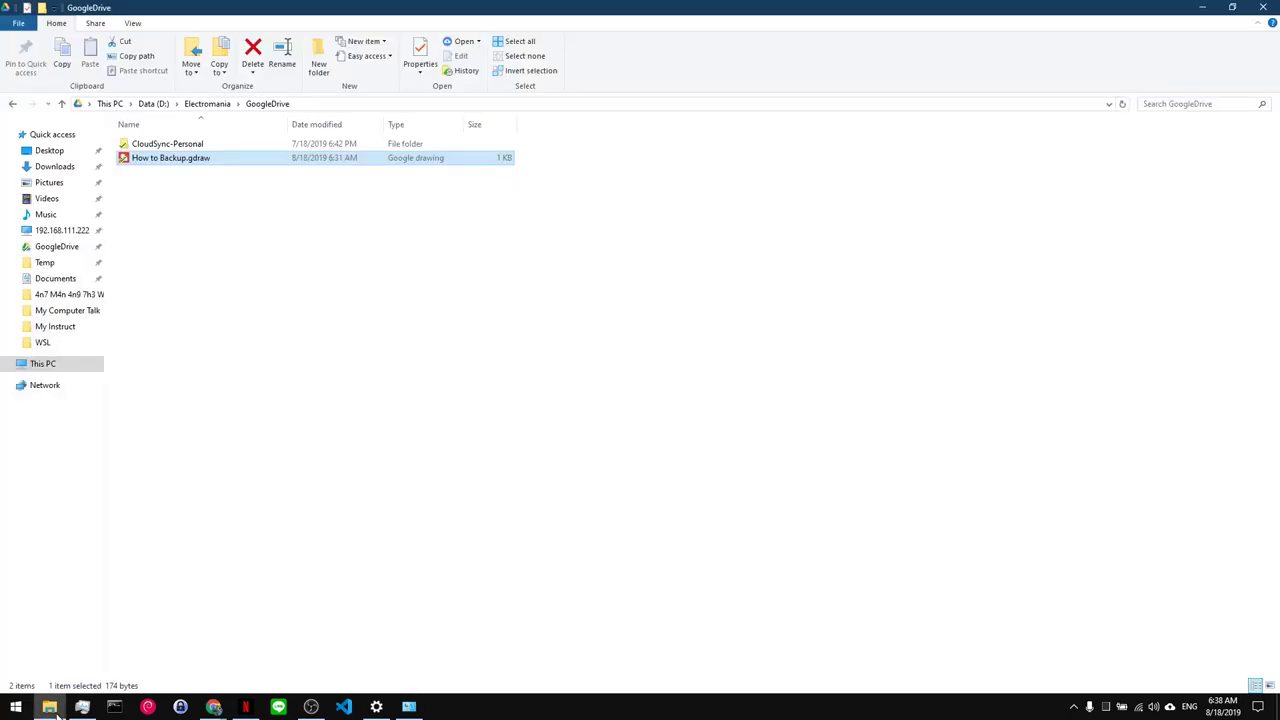
{"action": "double_click", "coordinate": [177, 145]}
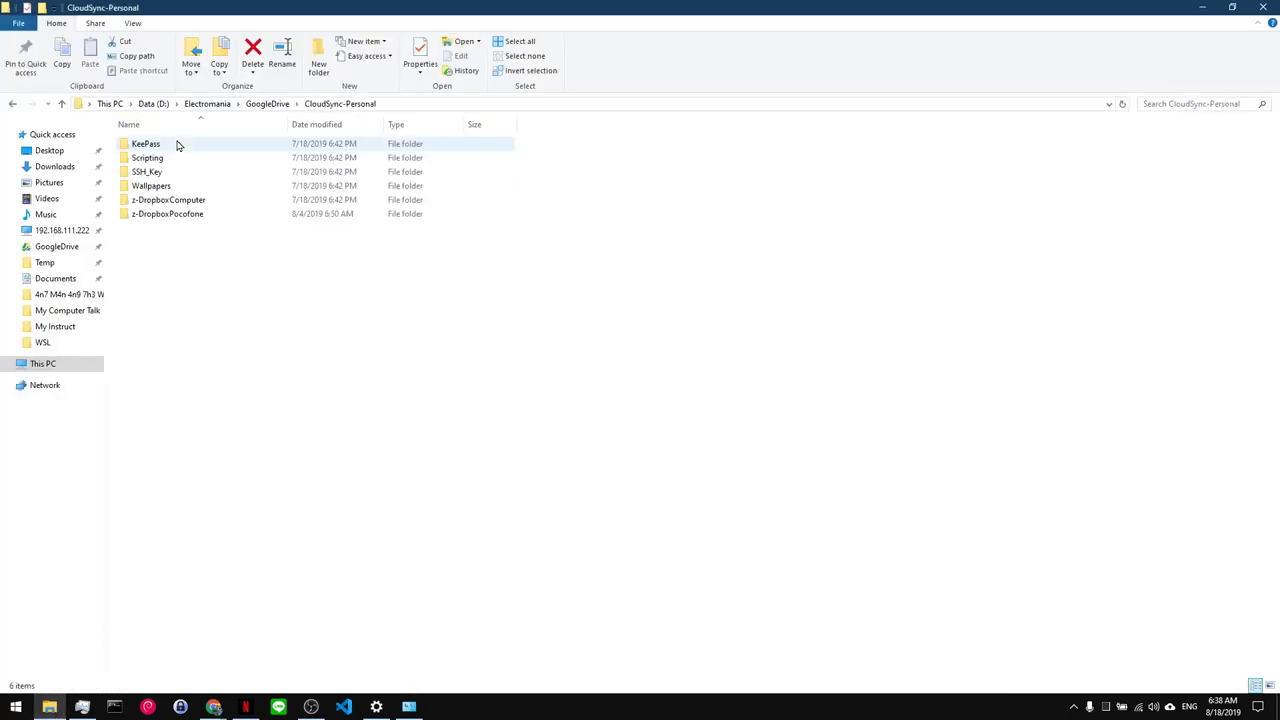
{"action": "double_click", "coordinate": [345, 9]}
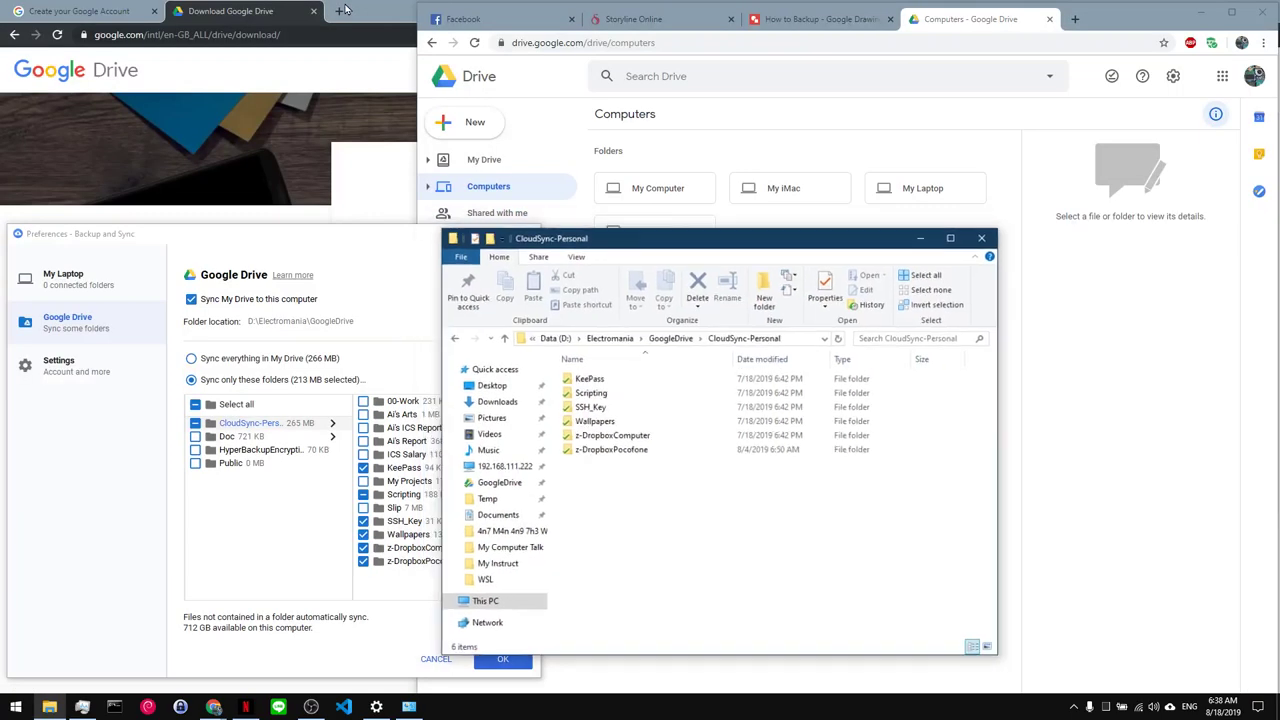
{"action": "left_click", "coordinate": [671, 345]}
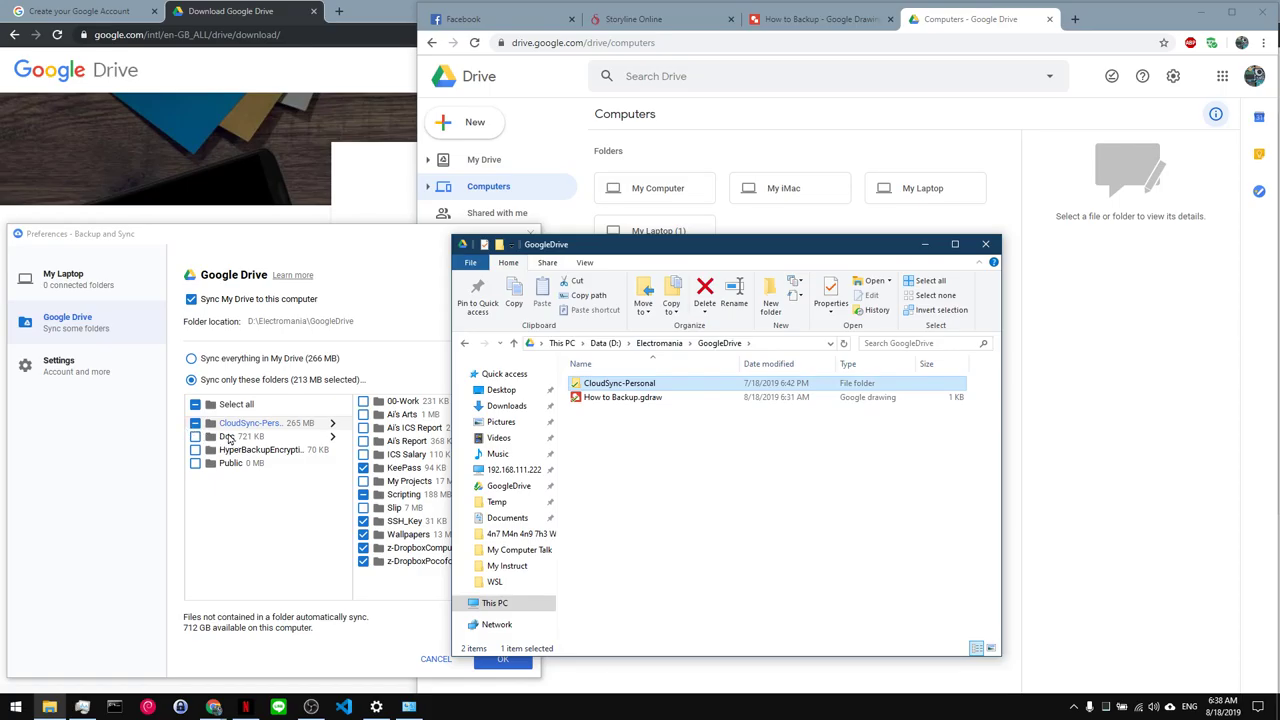
- Reopen the local CloudSync-Personal folder beside the preferences window, look inside z-DropboxComputer, and return to CloudSync-Personal
{"action": "double_click", "coordinate": [642, 386]}
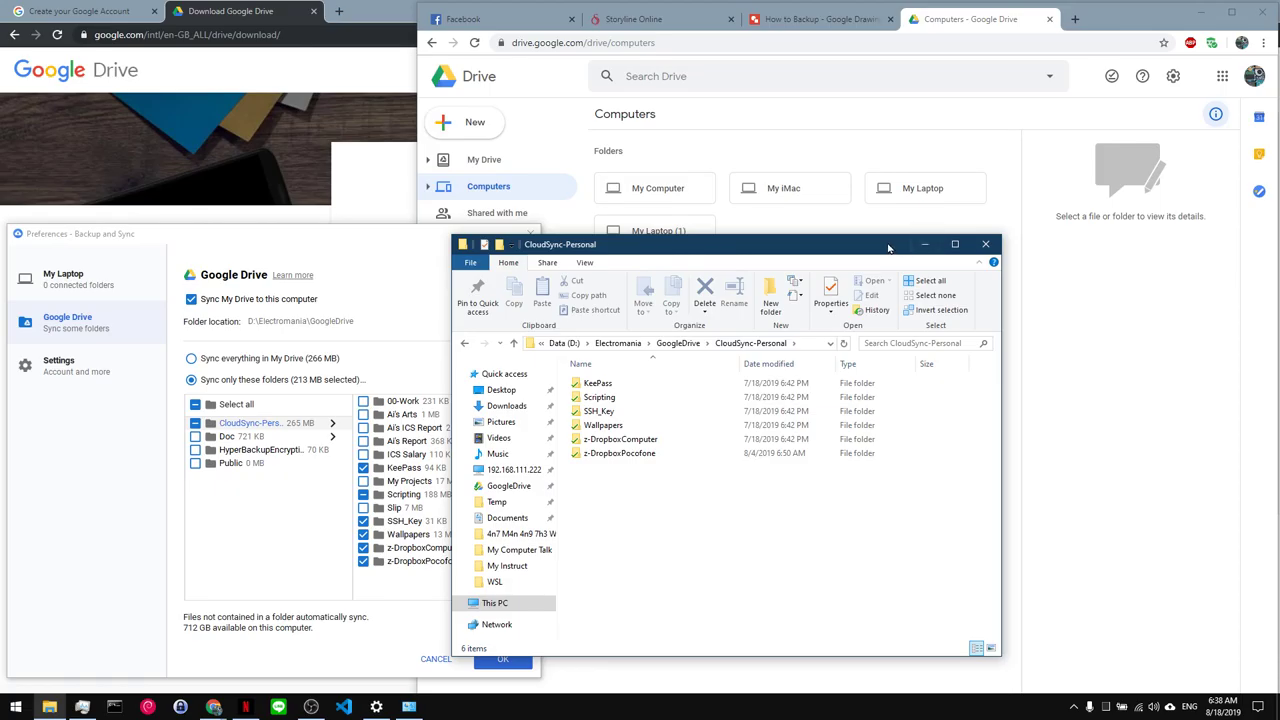
{"action": "left_click_drag", "start_coordinate": [888, 247], "coordinate": [992, 244]}
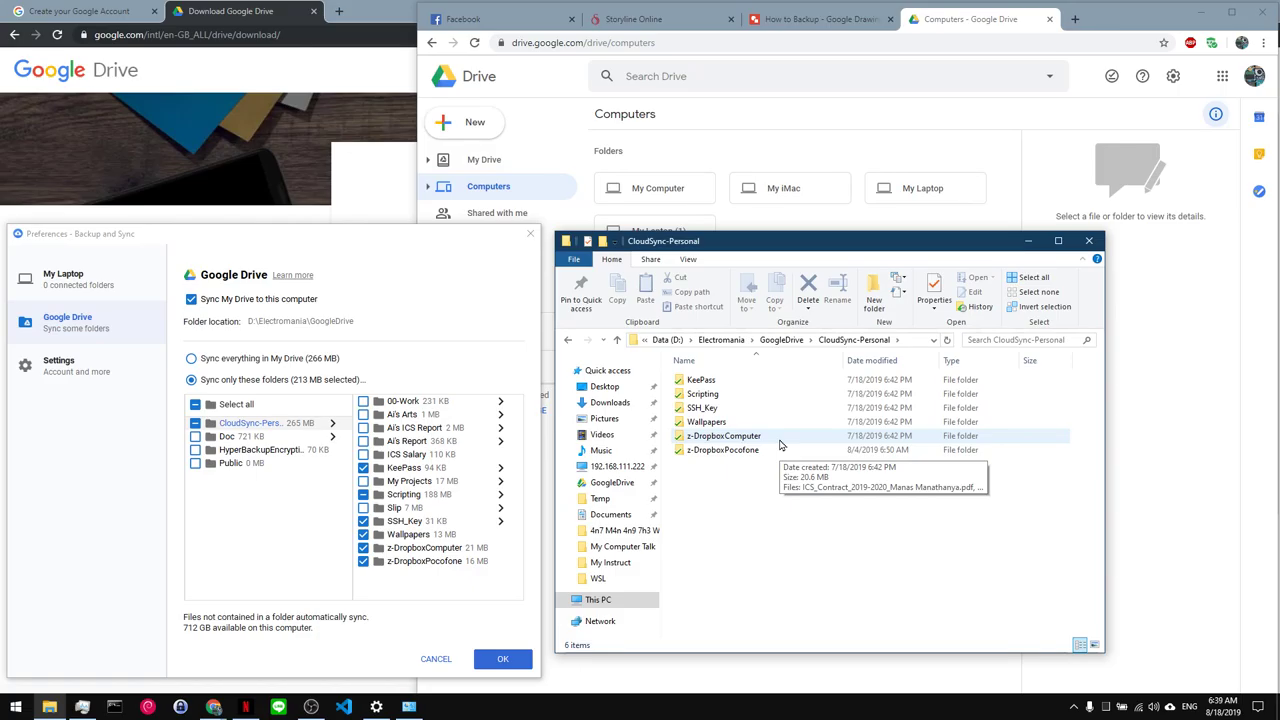
{"action": "double_click", "coordinate": [779, 441]}
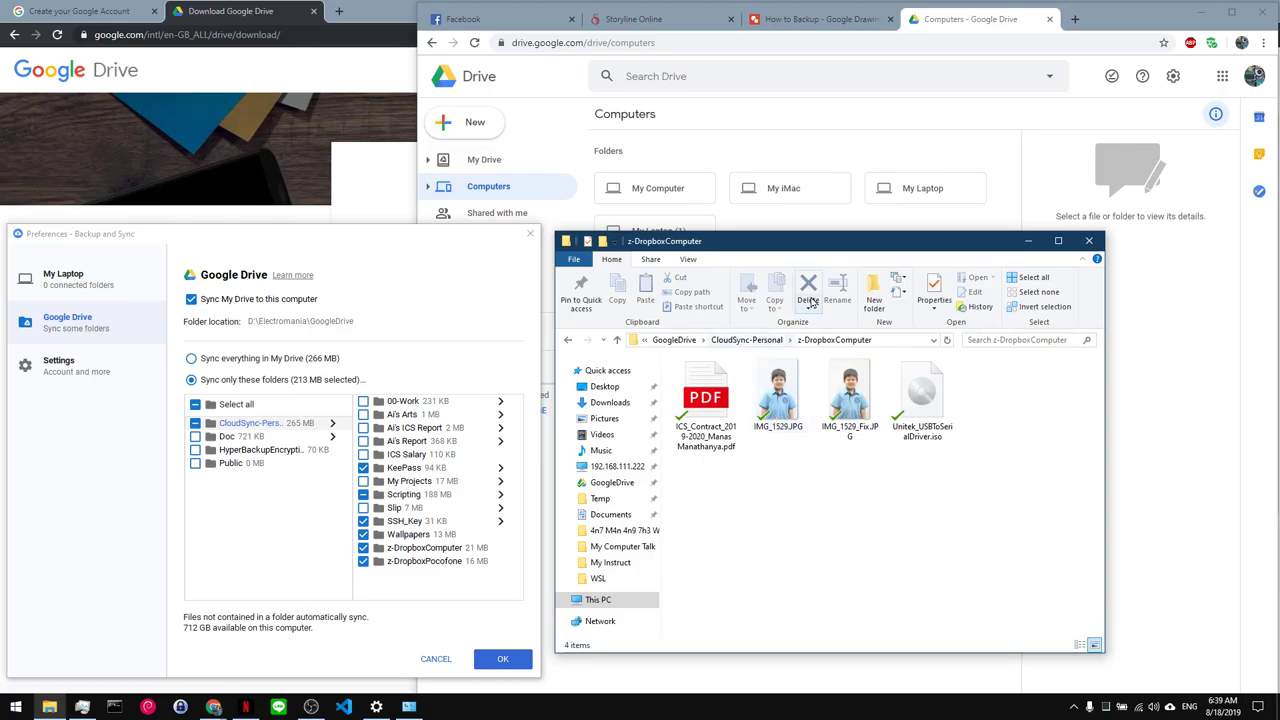
{"action": "left_click", "coordinate": [733, 341]}
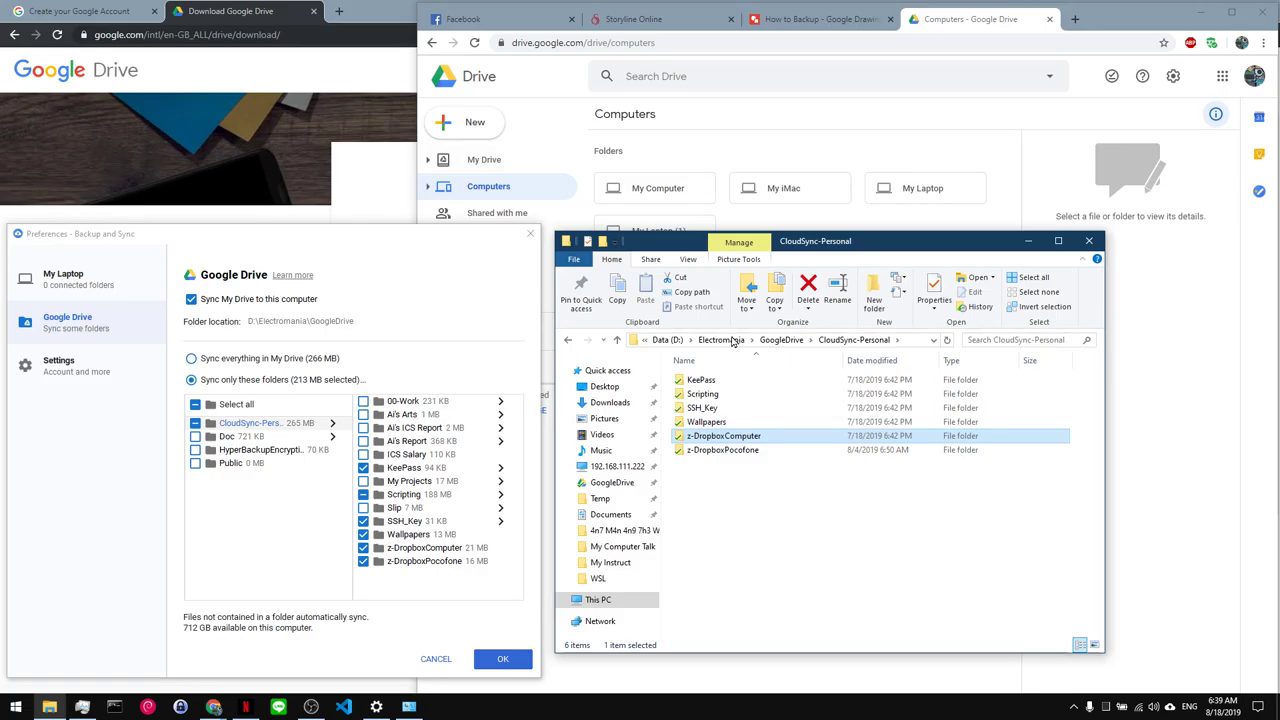
- Compare the CloudSync-Personal folder under My Drive on the web with the sync selection, and bring up the How to Backup drawing
{"action": "left_click", "coordinate": [285, 425]}
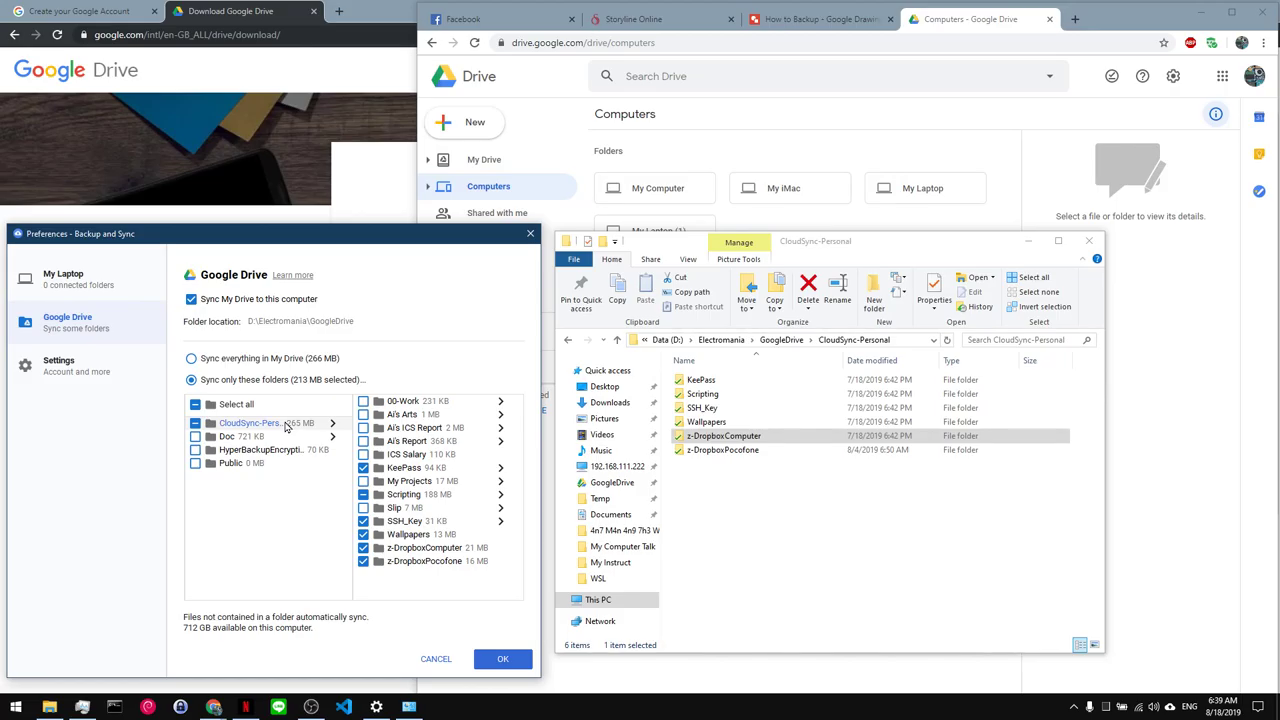
{"action": "left_click", "coordinate": [514, 165]}
{"action": "left_click", "coordinate": [514, 162]}
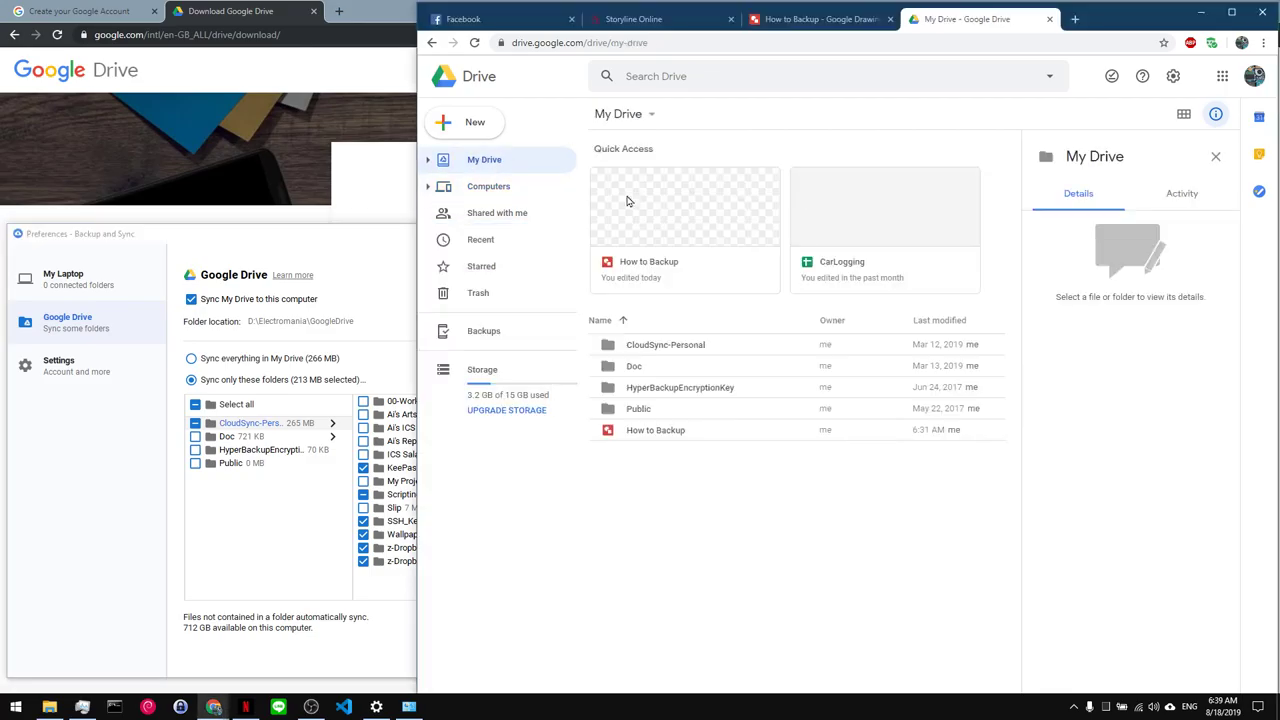
{"action": "left_click", "coordinate": [700, 345]}
{"action": "double_click", "coordinate": [700, 345]}
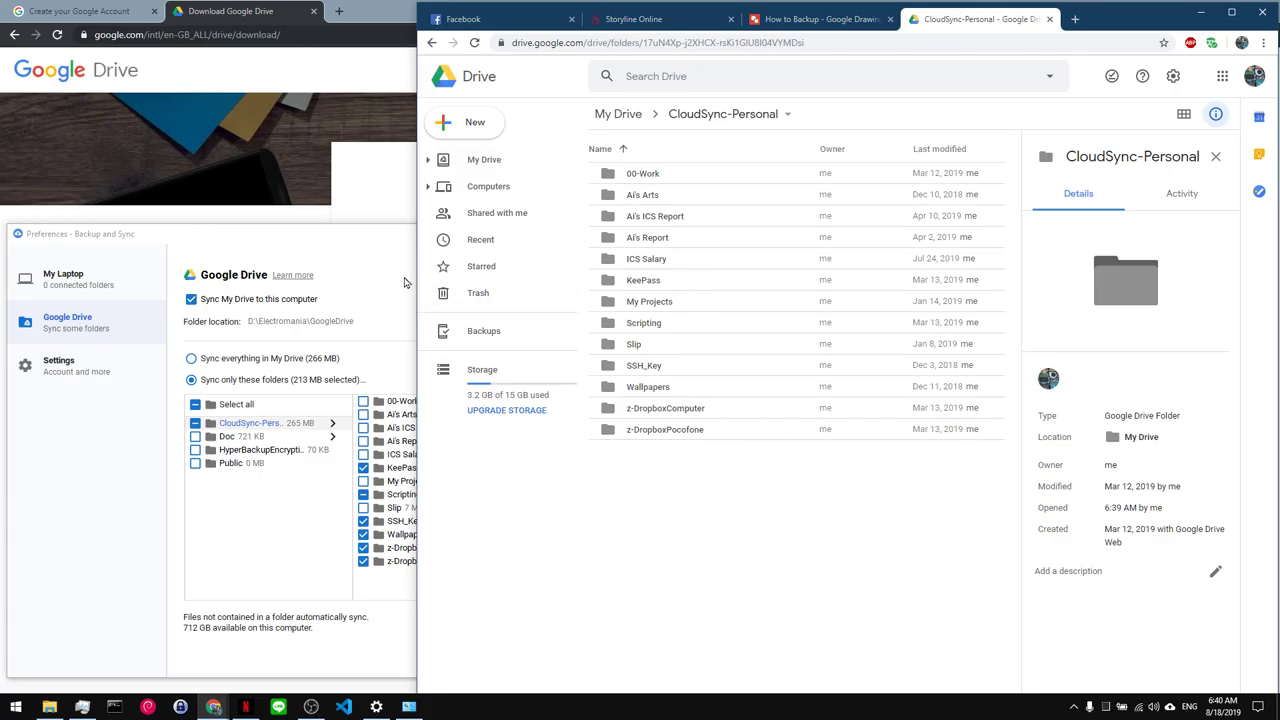
{"action": "left_click", "coordinate": [384, 236]}
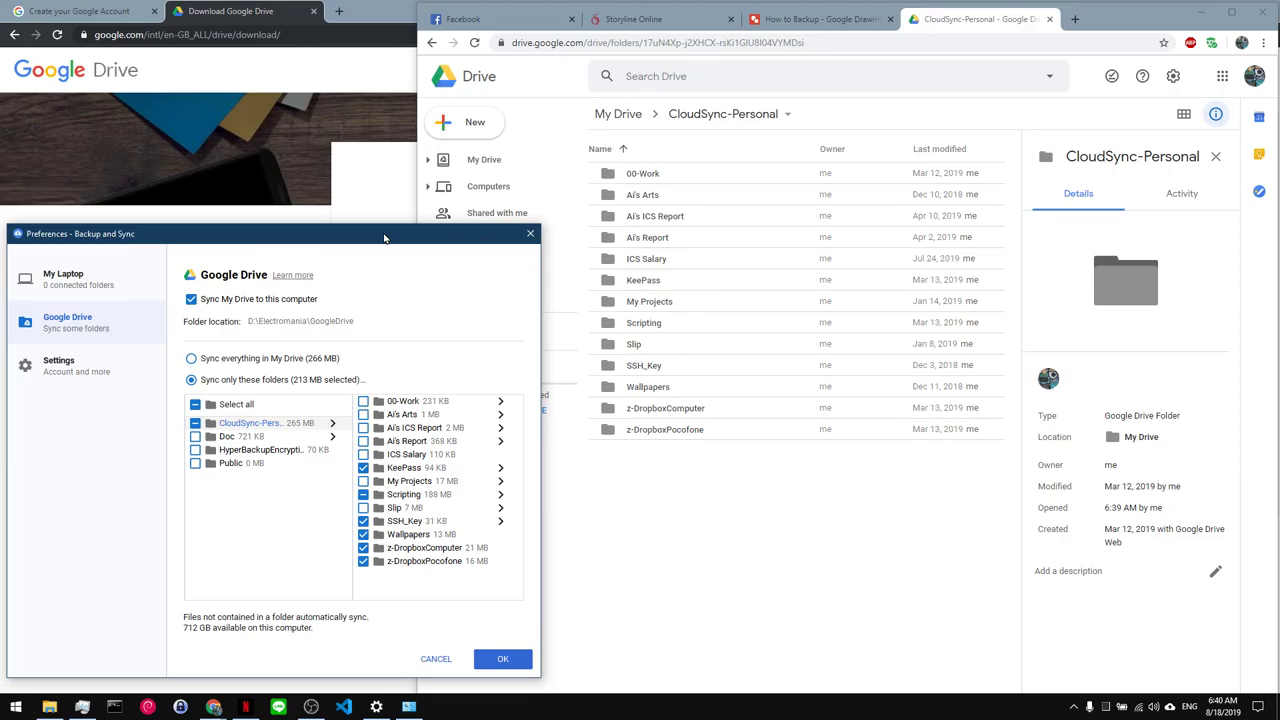
{"action": "left_click", "coordinate": [818, 20]}
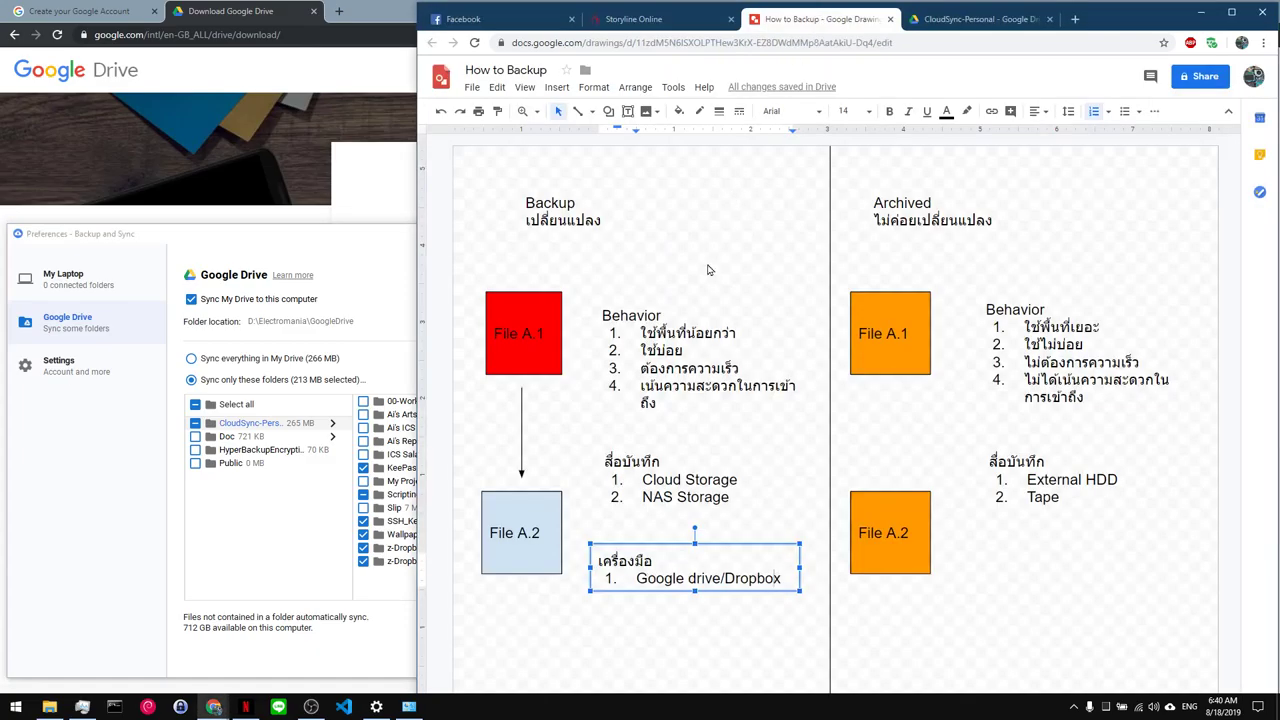
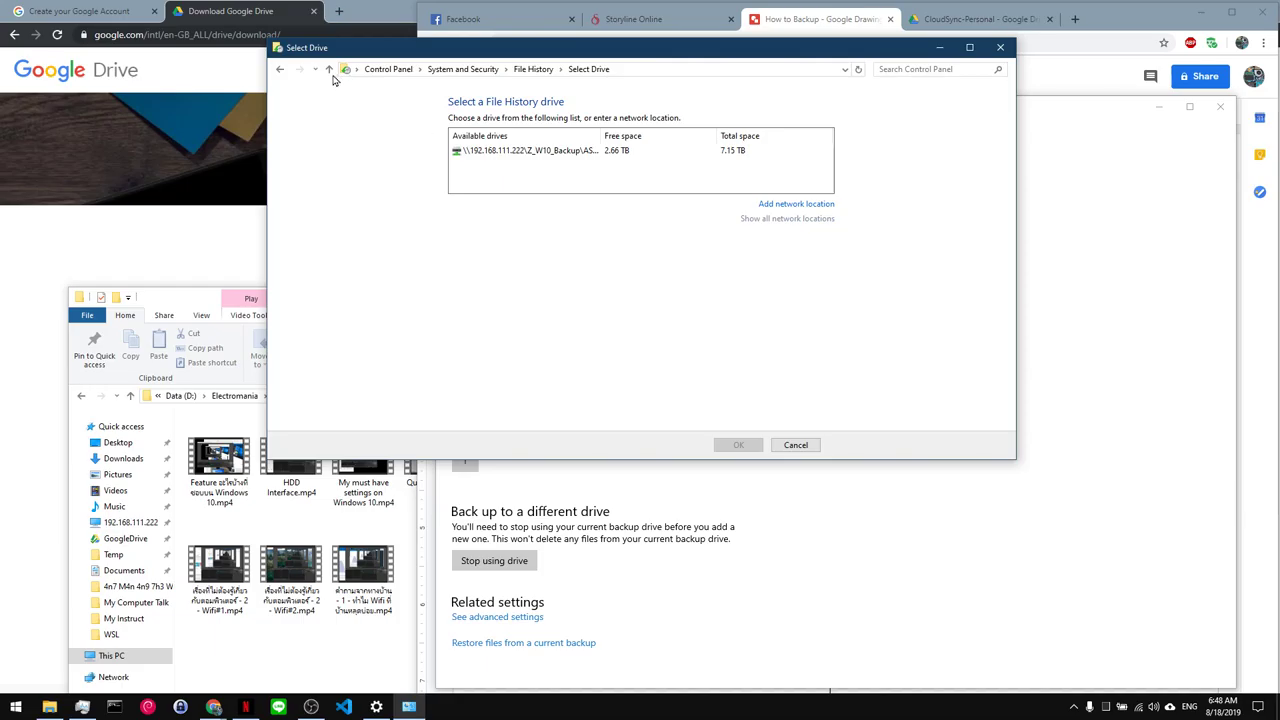
- Leave File History's drive selection and review the list of backed-up folders in the Settings Backup options
{"action": "left_click", "coordinate": [281, 72]}
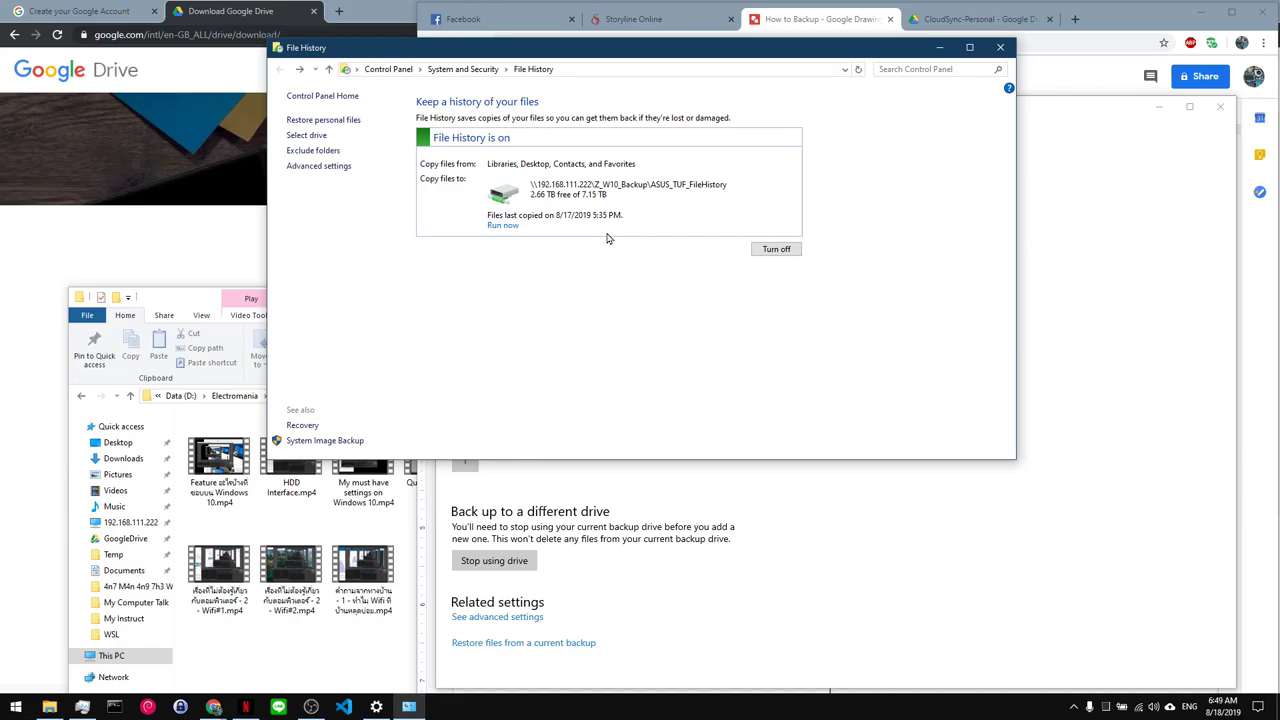
{"action": "key", "text": "super+Tab"}
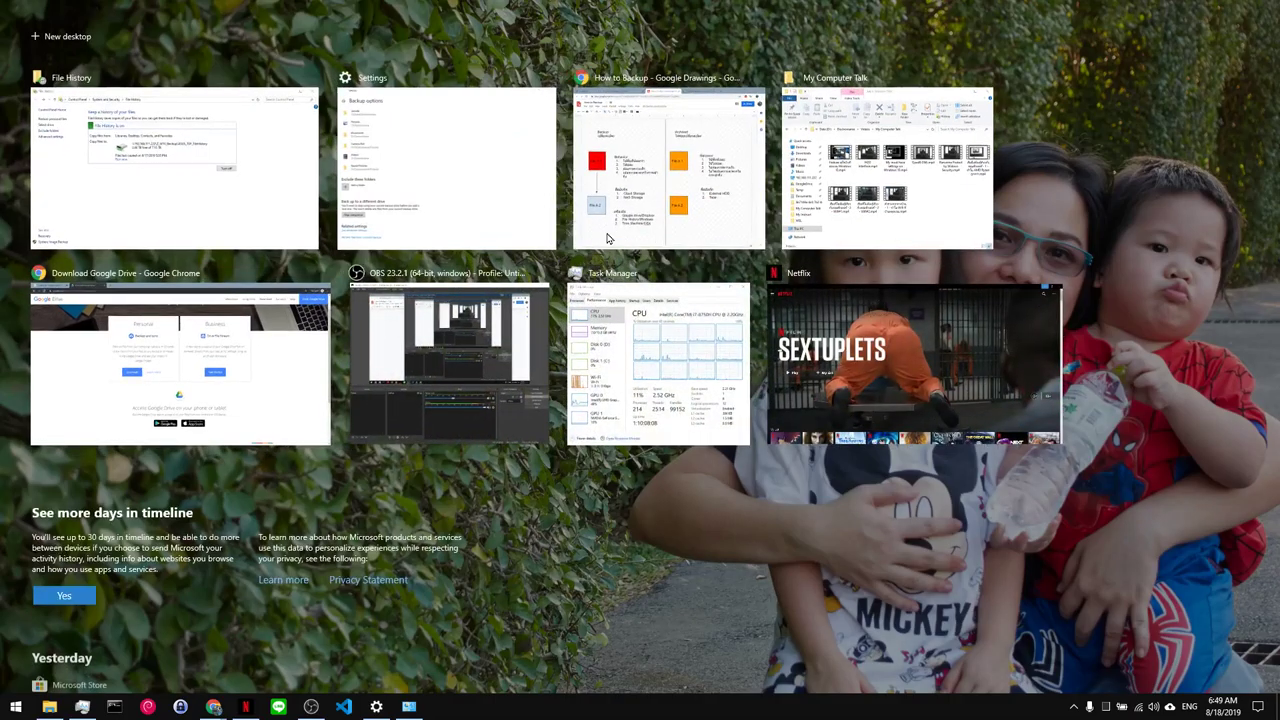
{"action": "left_click", "coordinate": [421, 157]}
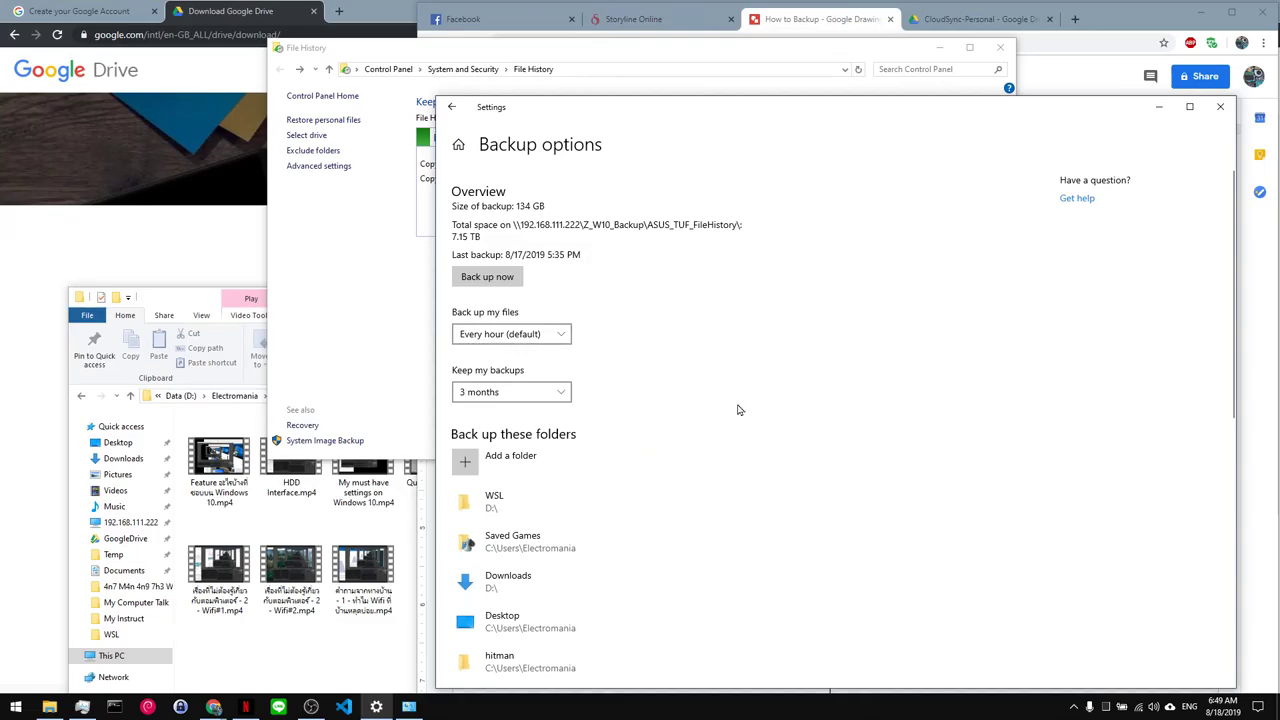
{"action": "scroll", "coordinate": [738, 410], "scroll_direction": "down", "scroll_amount": 3}
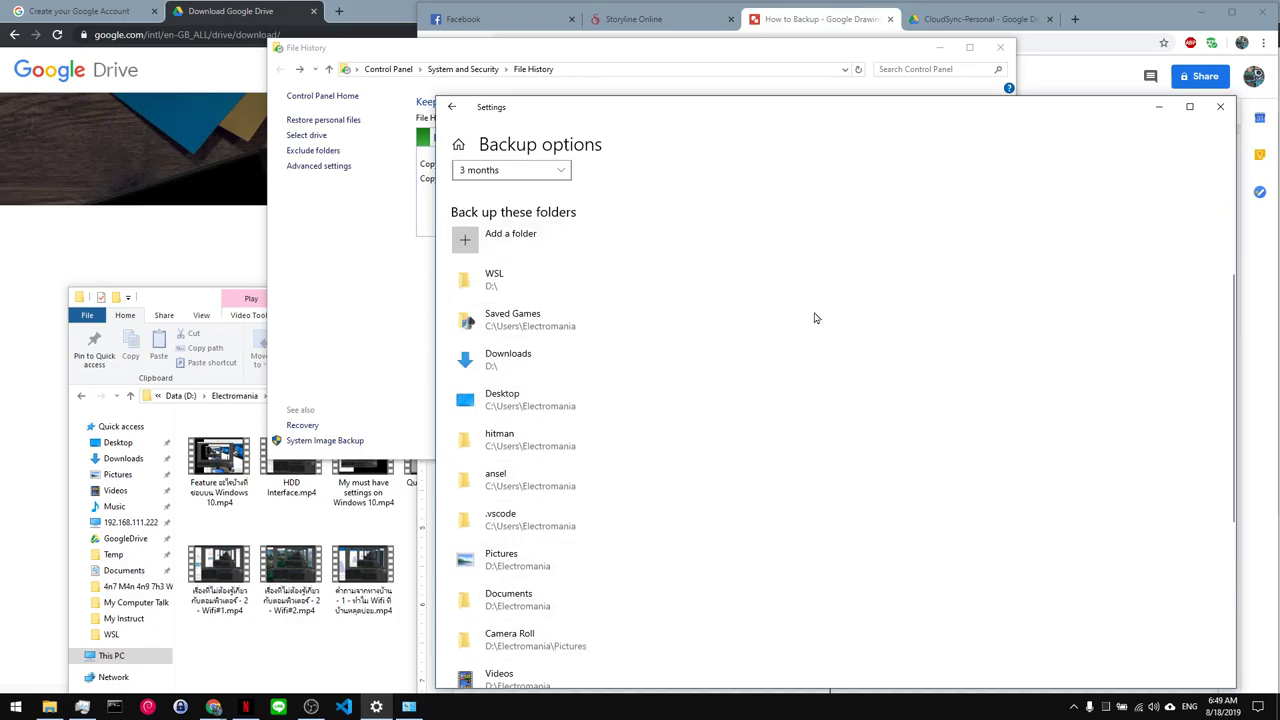
{"action": "scroll", "coordinate": [818, 313], "scroll_direction": "down", "scroll_amount": 2}
{"action": "scroll", "coordinate": [818, 313], "scroll_direction": "up", "scroll_amount": 1}
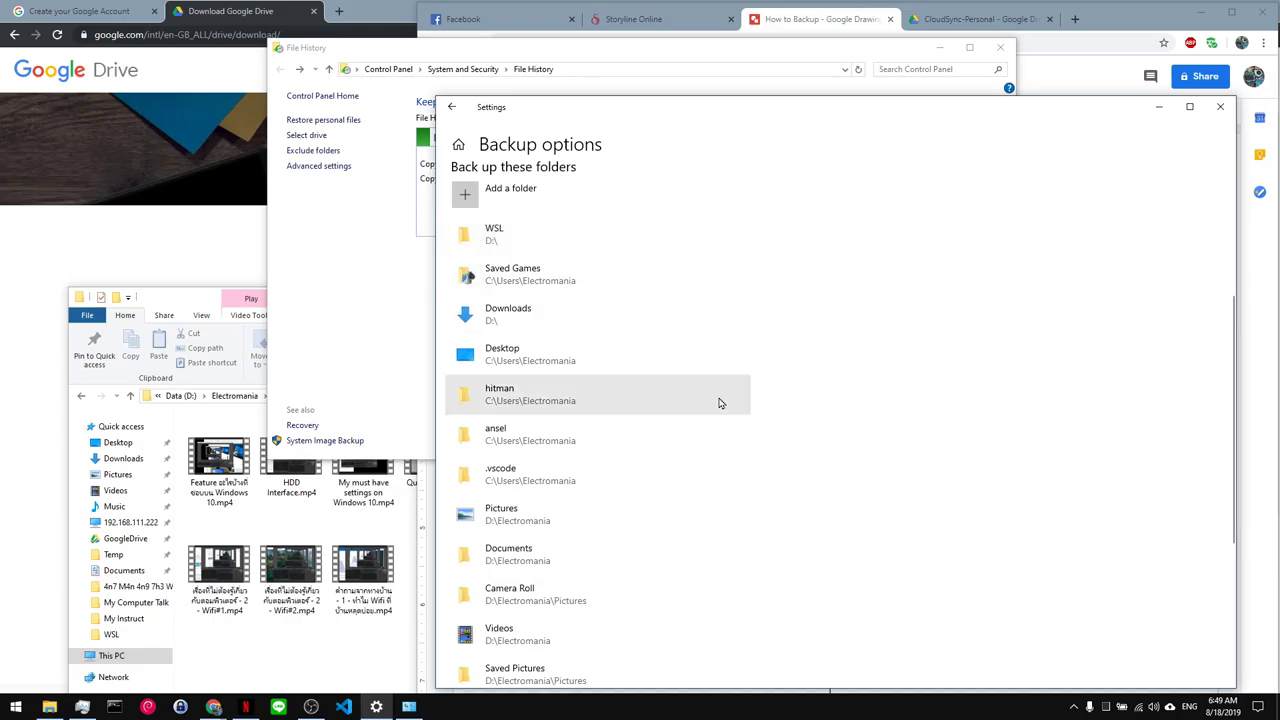
{"action": "scroll", "coordinate": [718, 403], "scroll_direction": "down", "scroll_amount": 1}
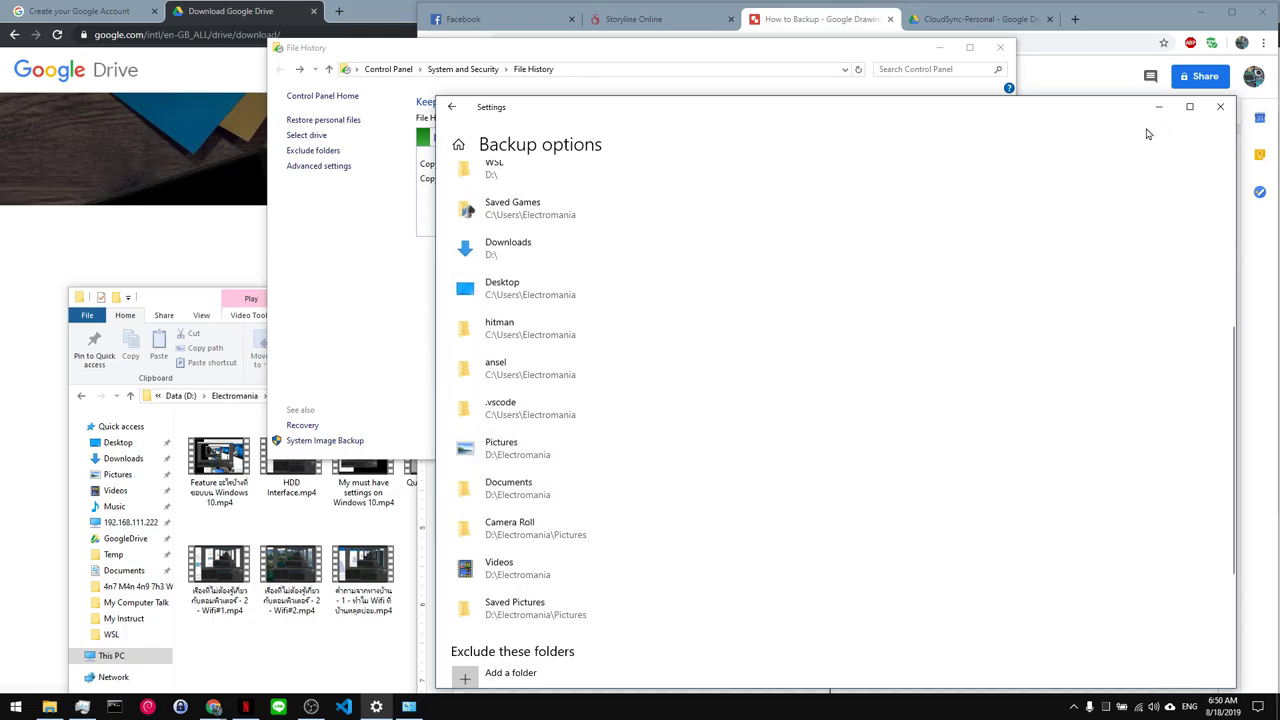
- Search Windows for "file his" and open Restore your files with File History
{"action": "left_click", "coordinate": [16, 707]}
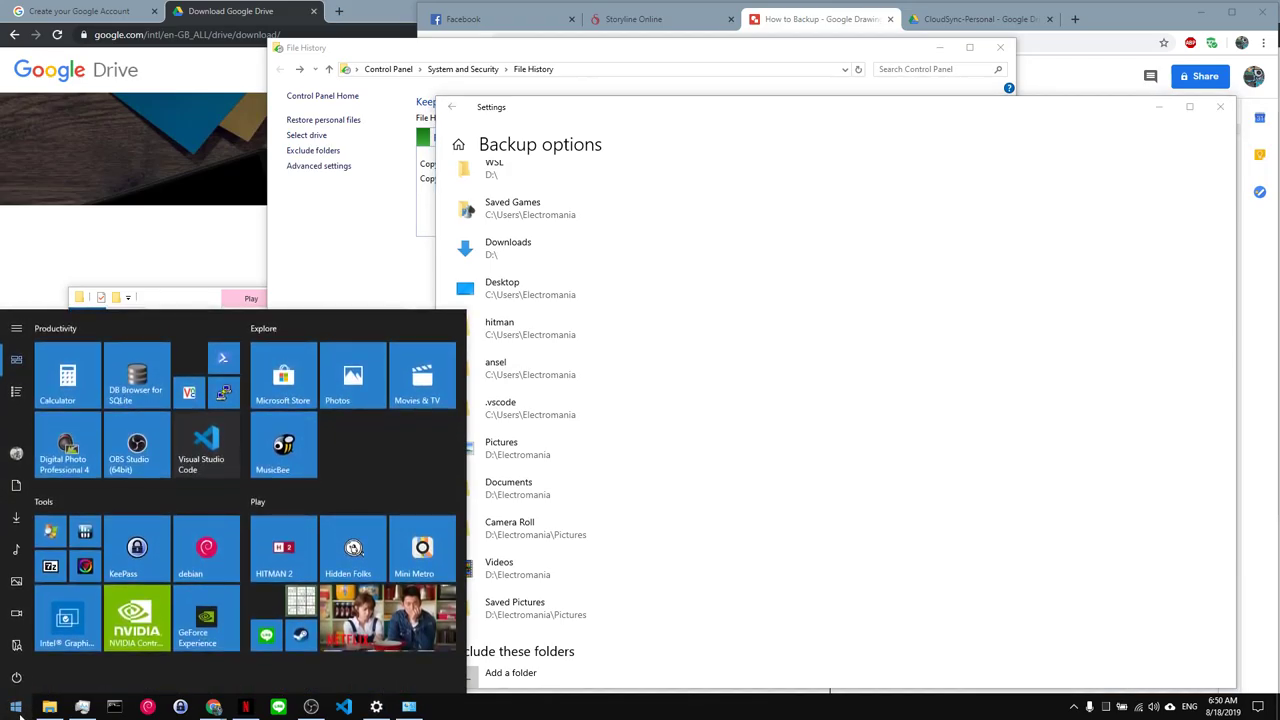
{"action": "type", "text": "fi"}
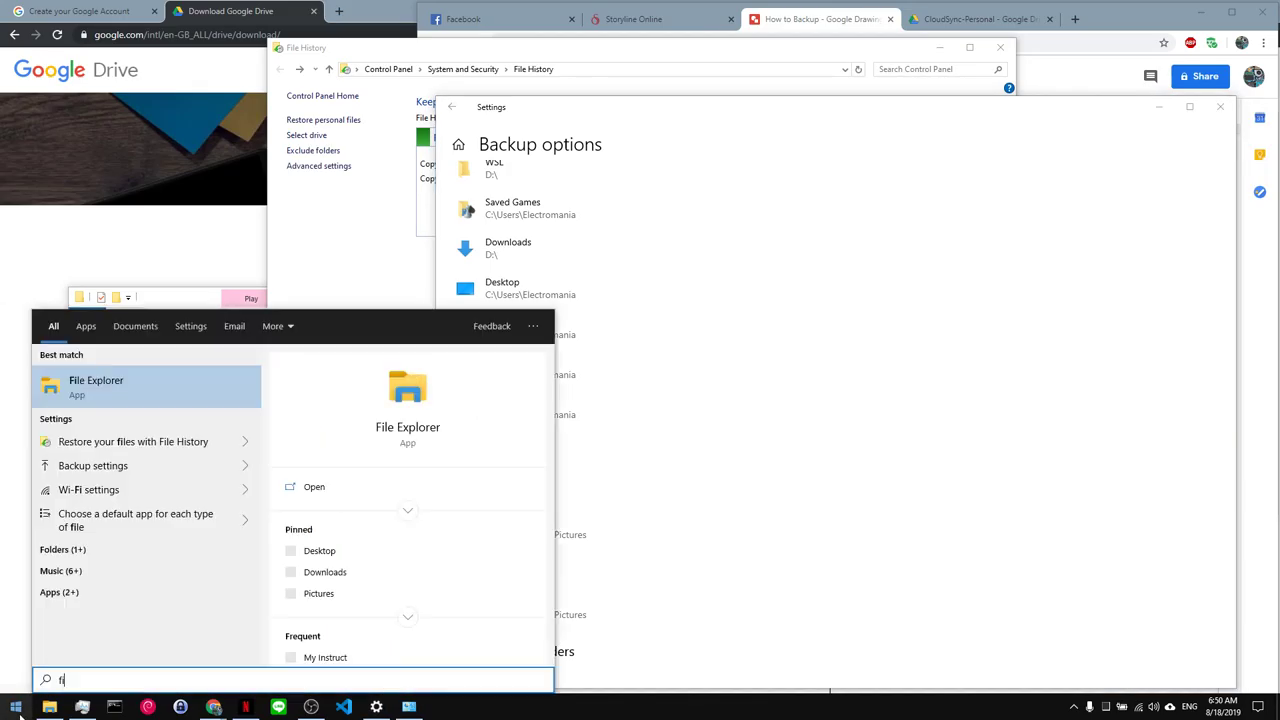
{"action": "type", "text": "le hi"}
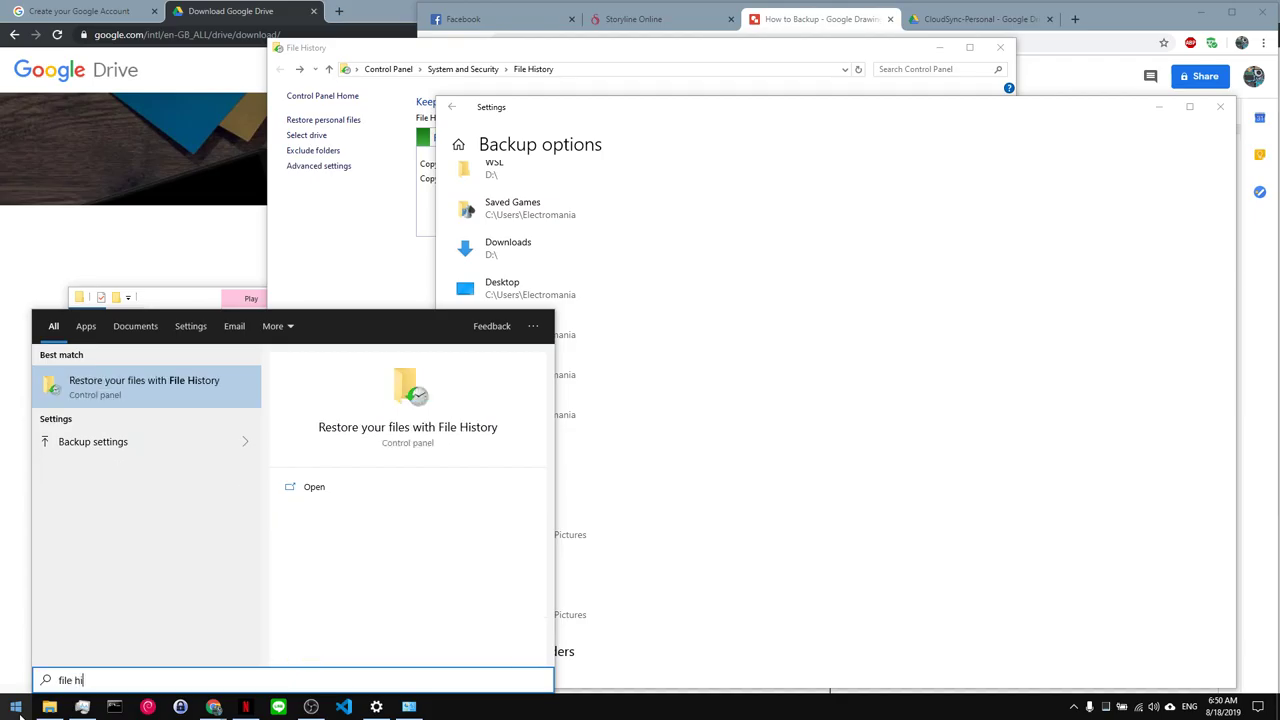
{"action": "type", "text": "s"}
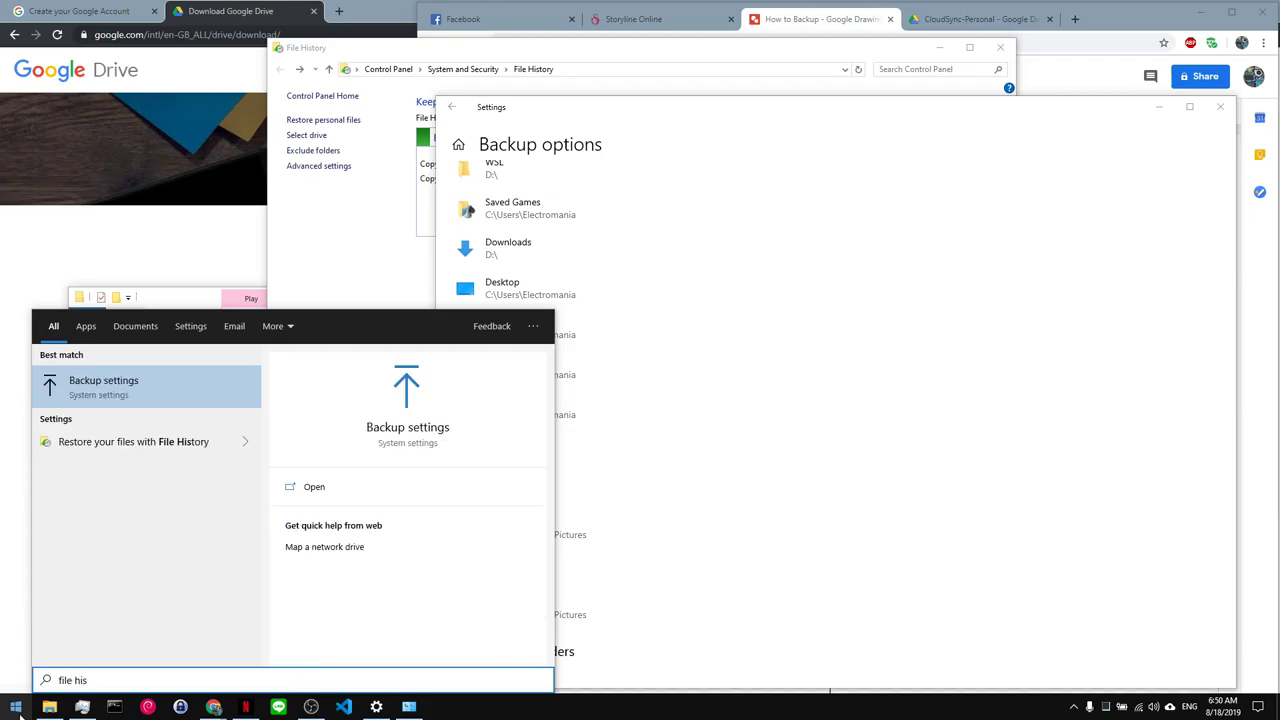
{"action": "key", "text": "Down"}
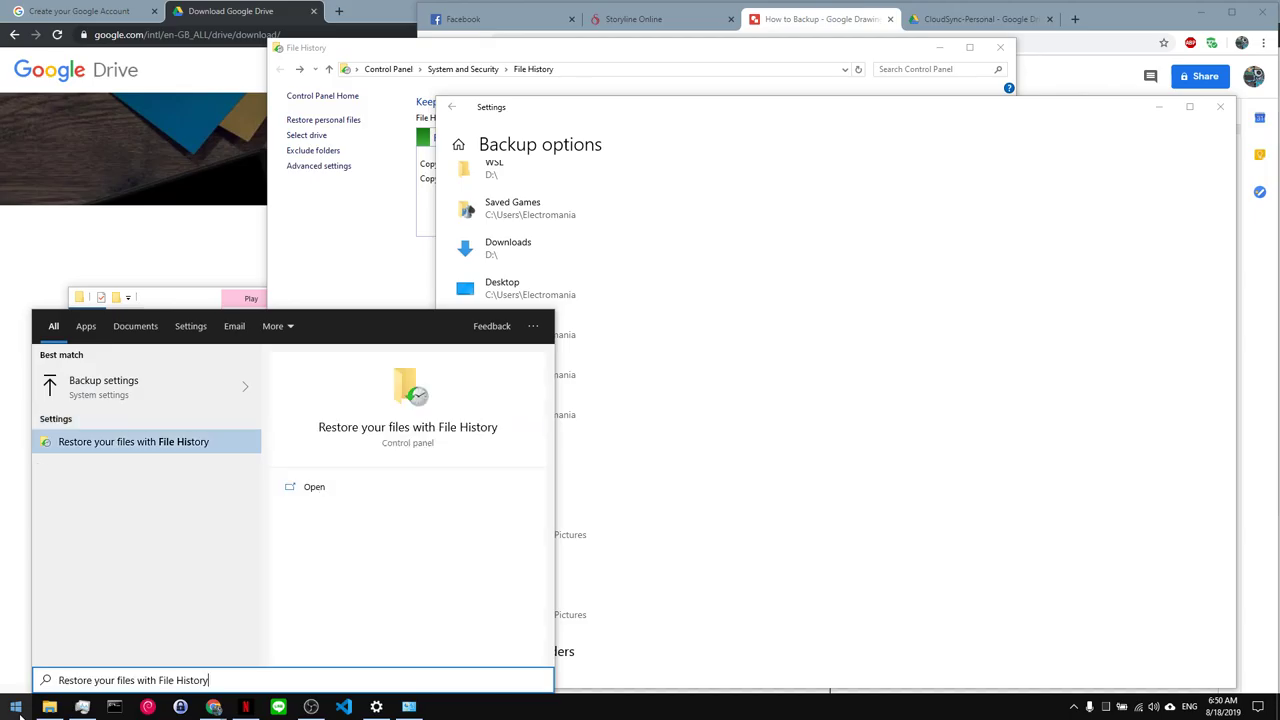
{"action": "left_click", "coordinate": [20, 711]}
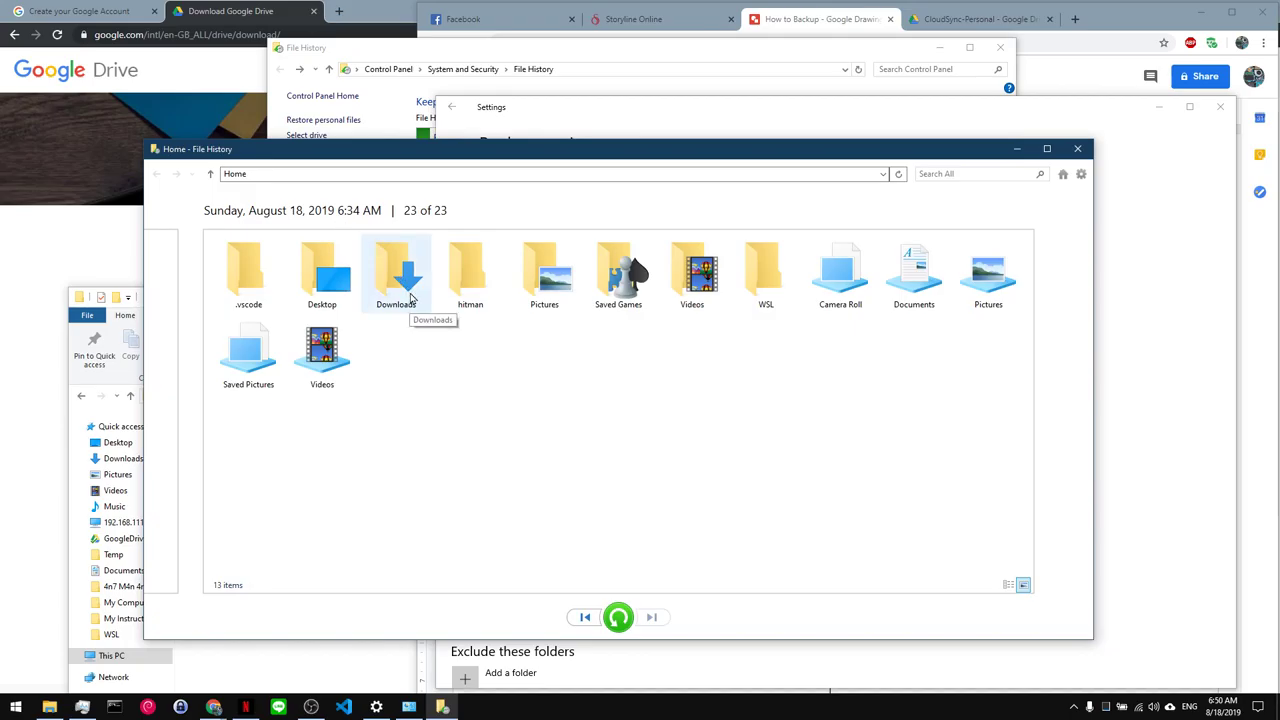
- Bring up Task Manager behind File History, inspect the debian folder inside the backed-up WSL folder, and return to Home
{"action": "left_click", "coordinate": [84, 707]}
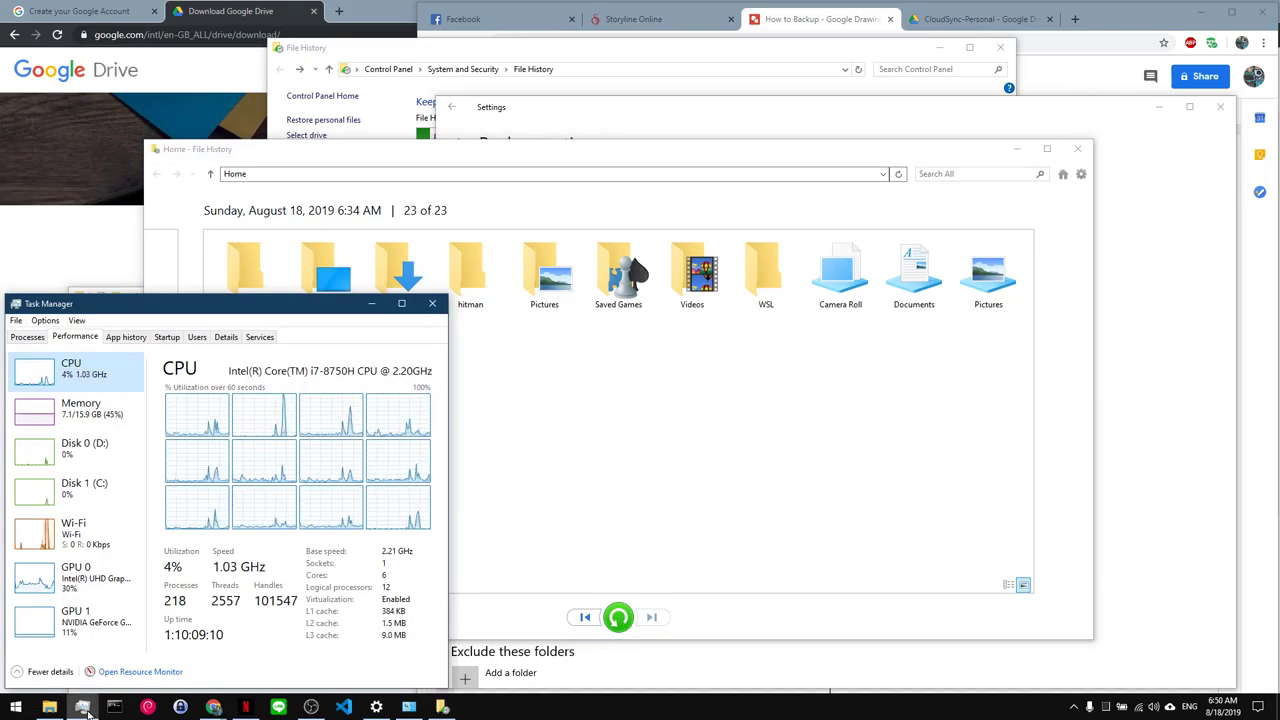
{"action": "left_click", "coordinate": [672, 438]}
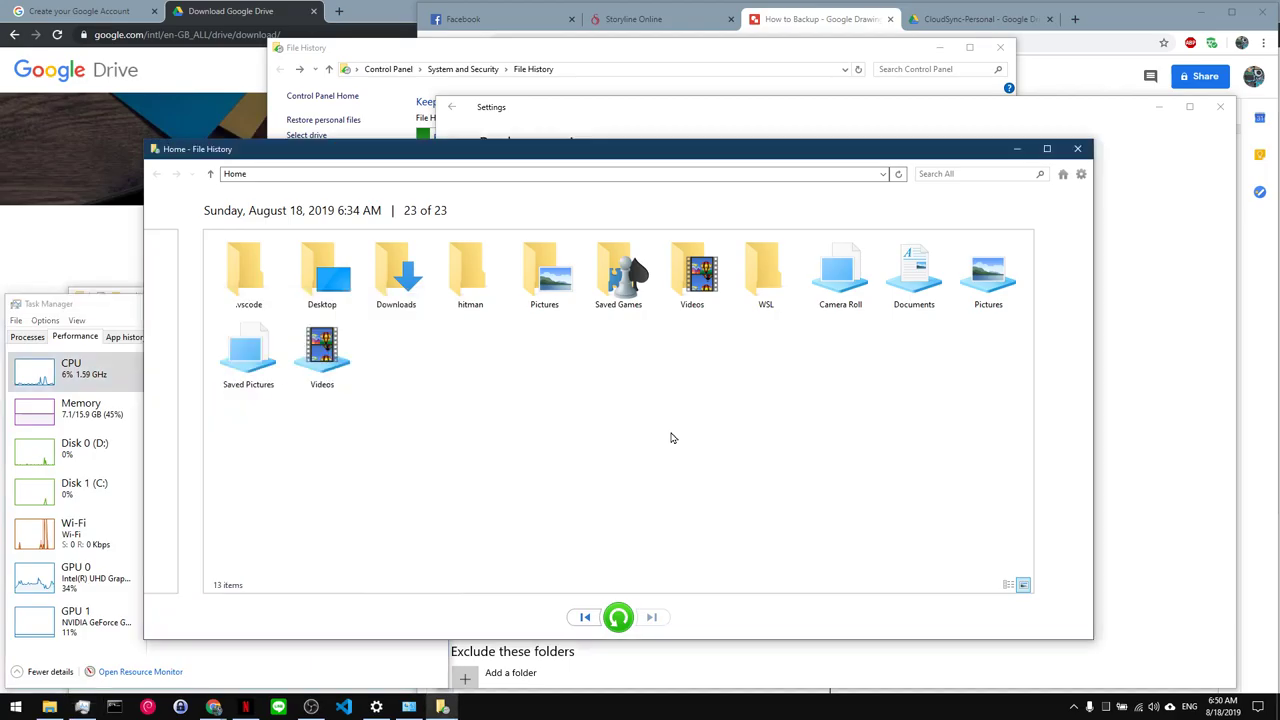
{"action": "double_click", "coordinate": [772, 288]}
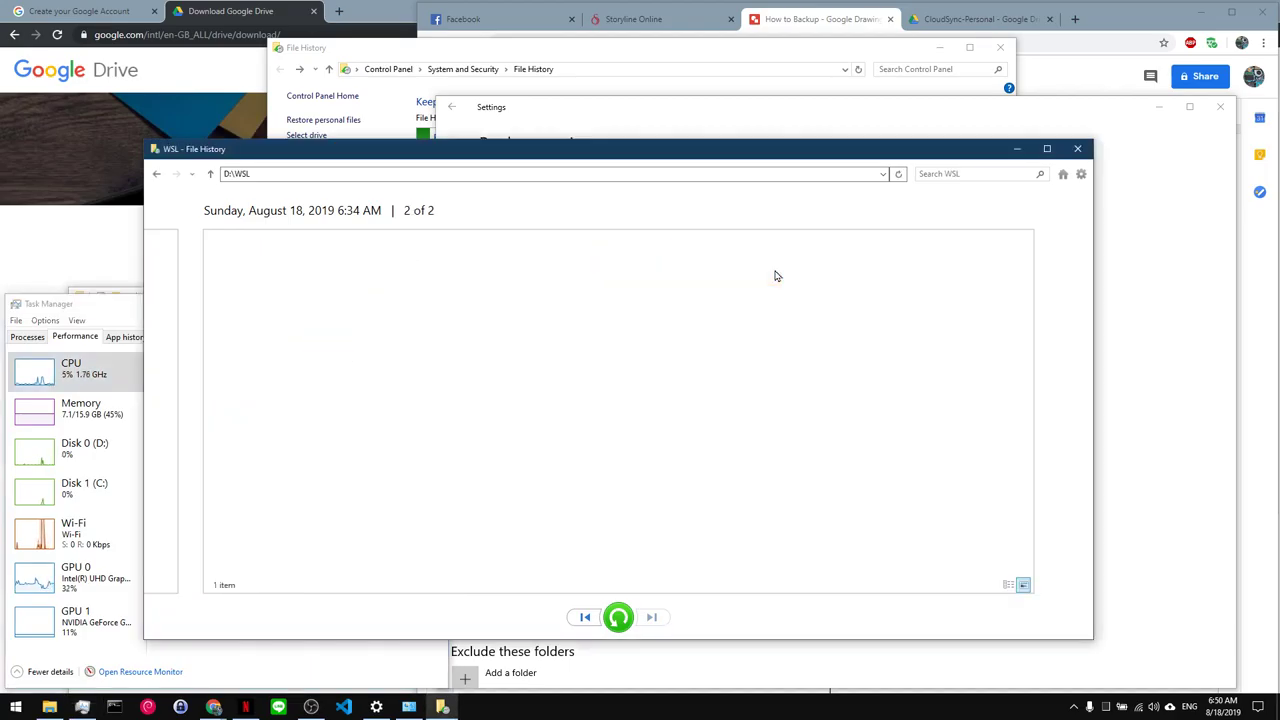
{"action": "double_click", "coordinate": [260, 276]}
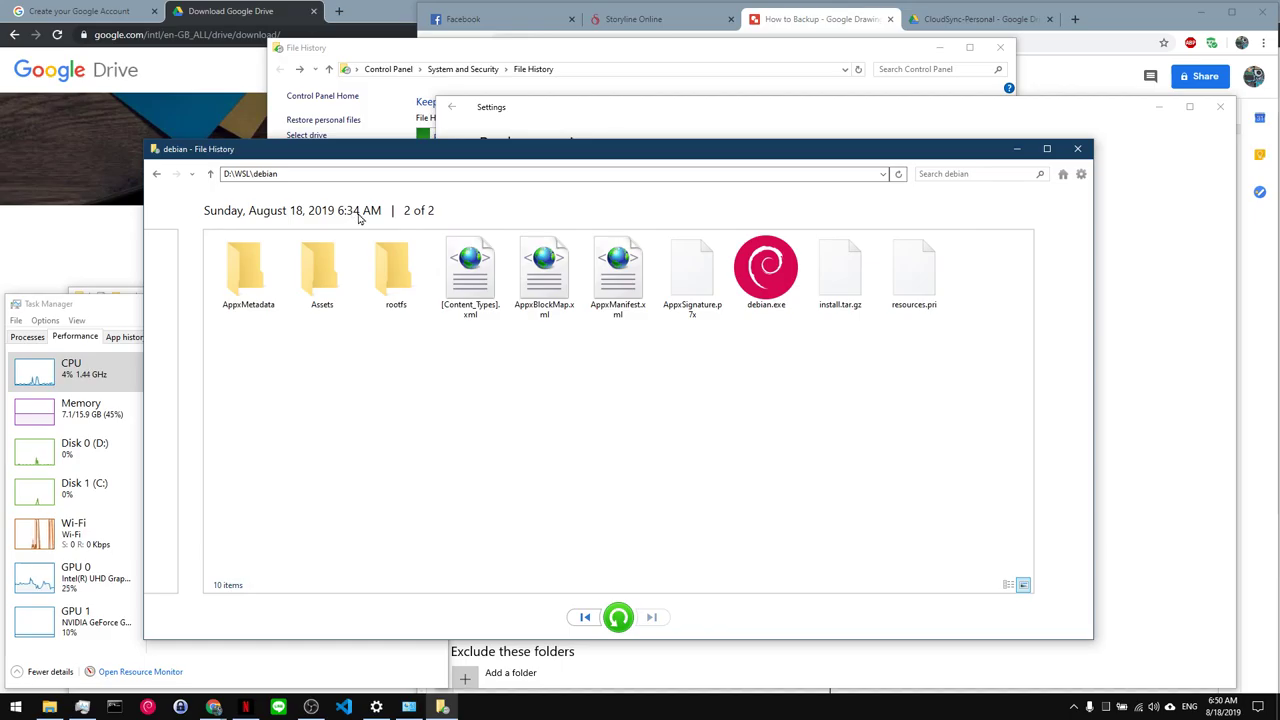
{"action": "left_click", "coordinate": [156, 175]}
{"action": "left_click", "coordinate": [156, 175]}
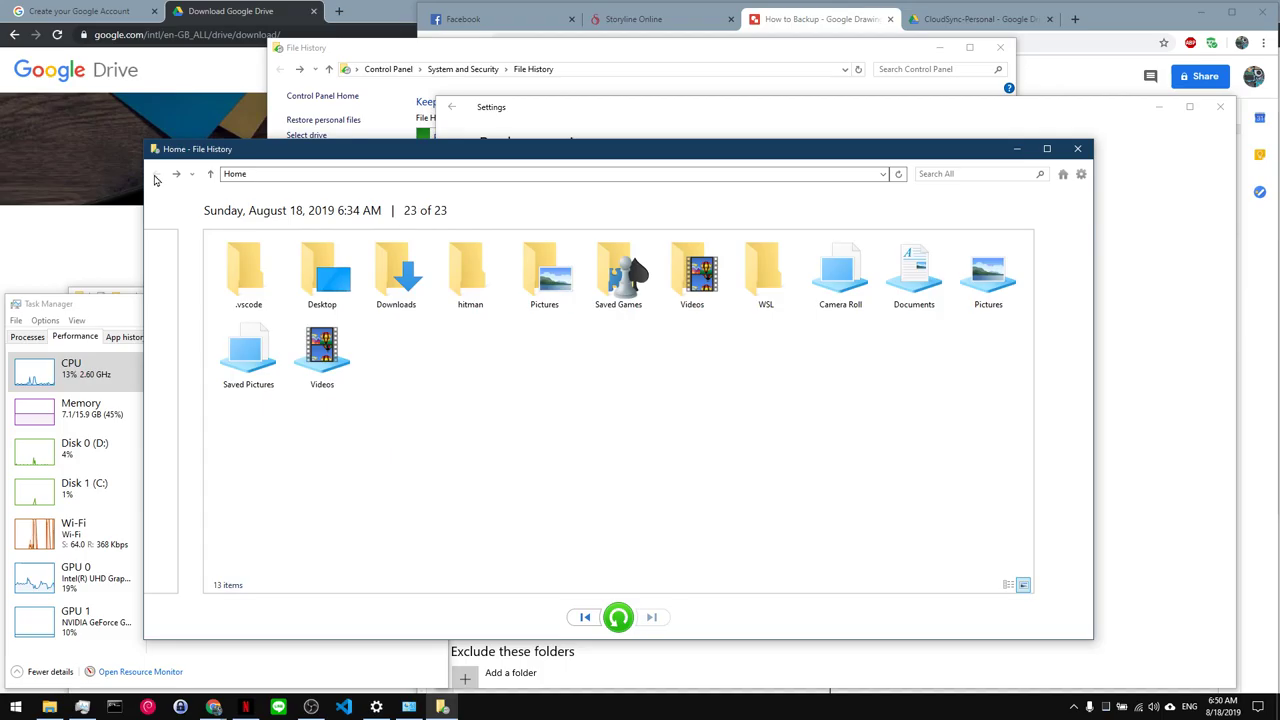
- Compare the Home folders of the August 18, 2019 6:34 AM backup with the August 17, 2019 4:35 PM version, ending on the older one
{"action": "left_click", "coordinate": [586, 617]}
{"action": "left_click", "coordinate": [586, 617]}
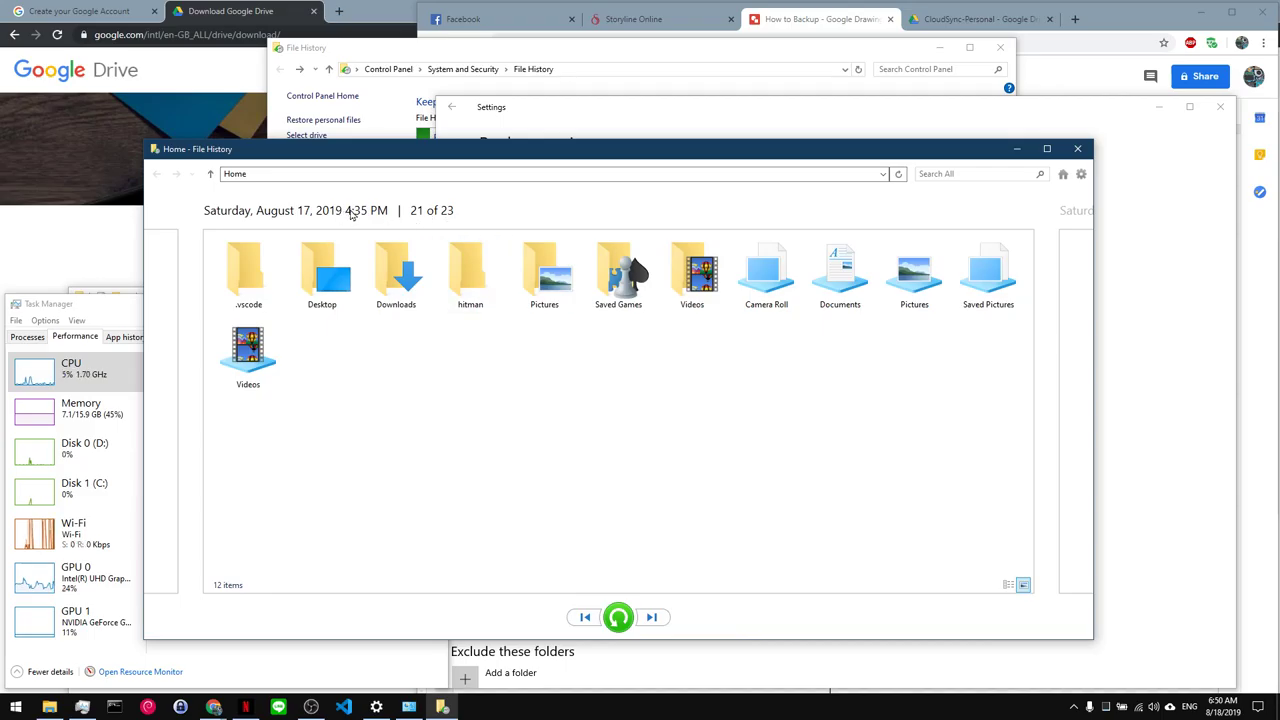
{"action": "left_click", "coordinate": [652, 617]}
{"action": "left_click", "coordinate": [652, 617]}
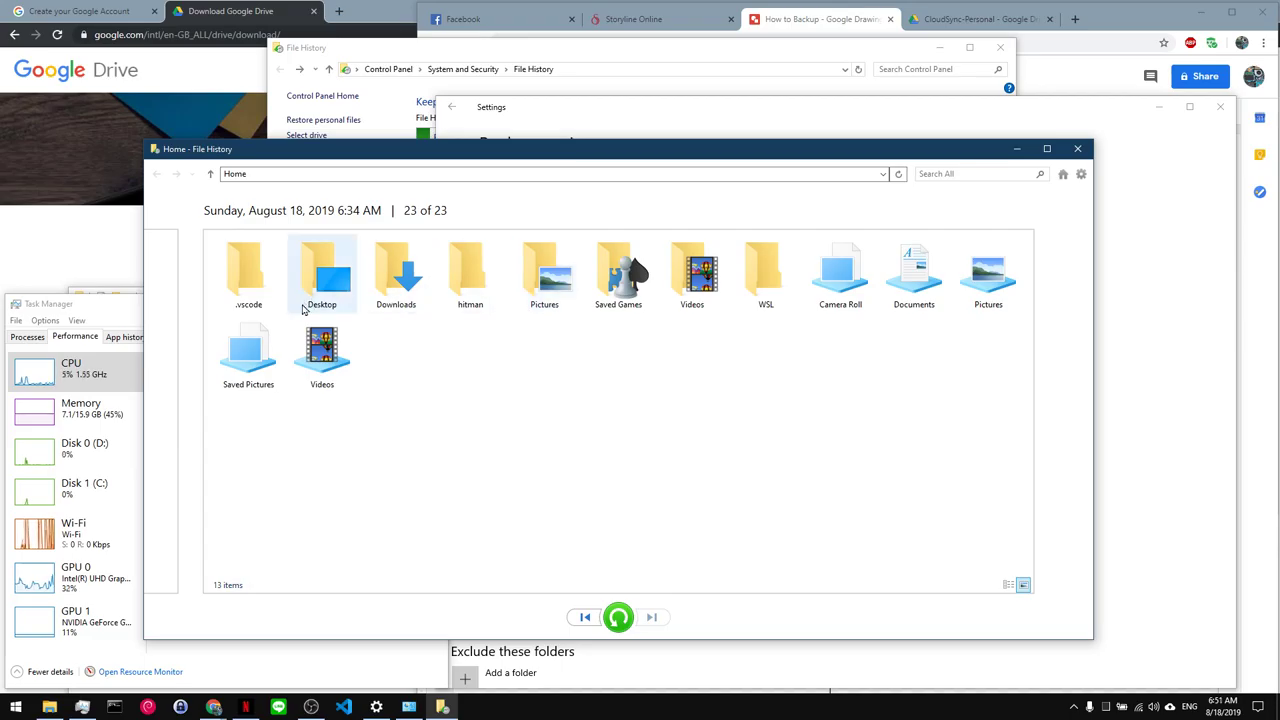
{"action": "left_click", "coordinate": [586, 617]}
{"action": "left_click", "coordinate": [590, 617]}
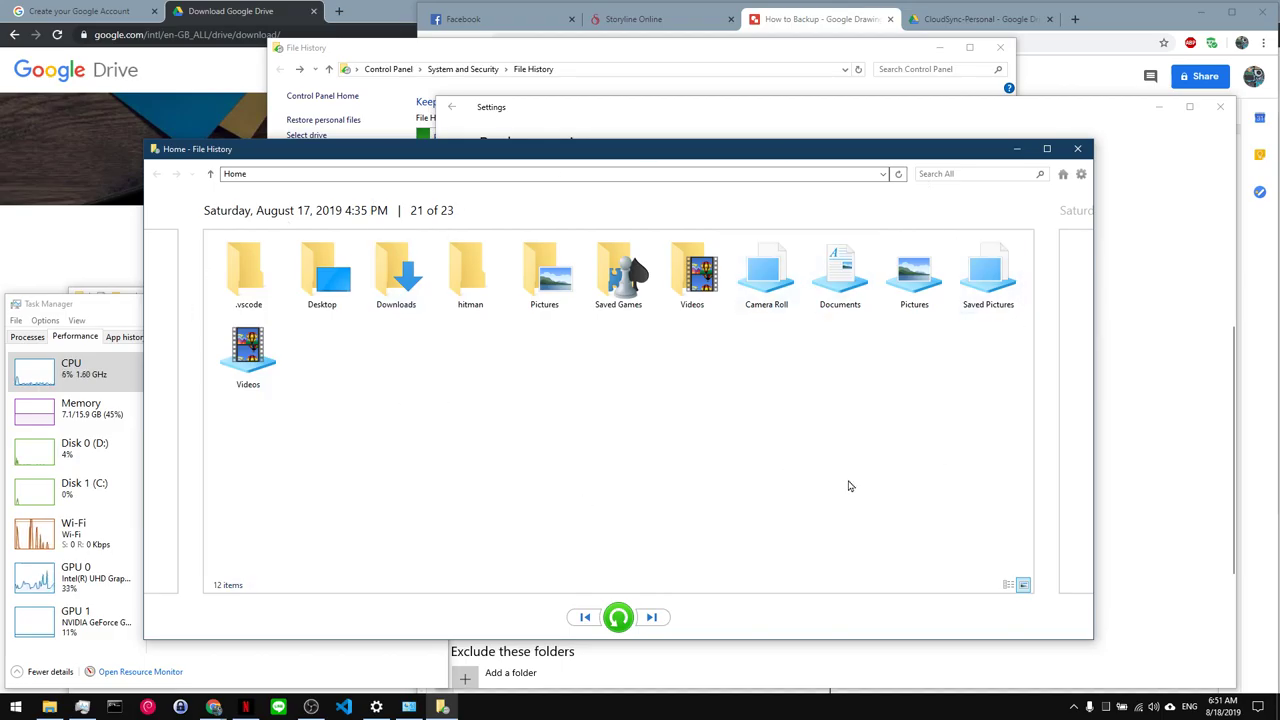
- Browse the backed-up Pictures folder down through PhotoMaster to its 2019 folder
{"action": "double_click", "coordinate": [550, 277]}
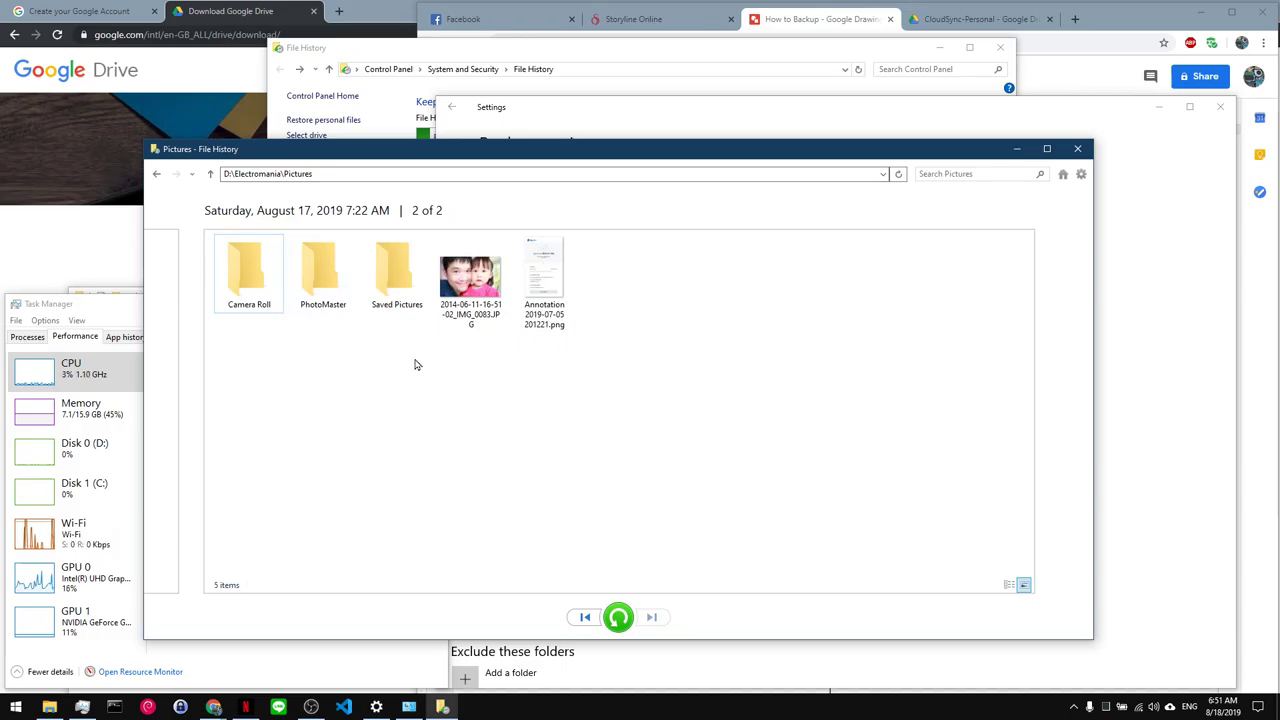
{"action": "left_click", "coordinate": [355, 290]}
{"action": "double_click", "coordinate": [355, 291]}
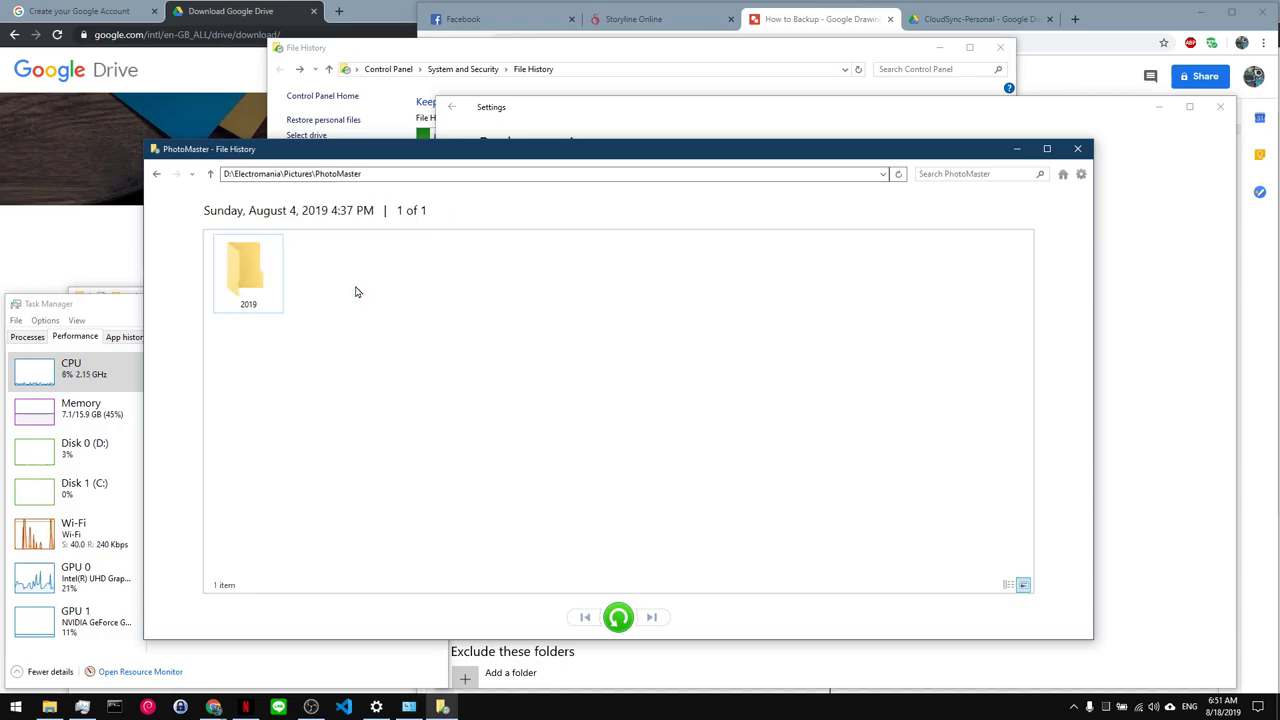
{"action": "double_click", "coordinate": [255, 276]}
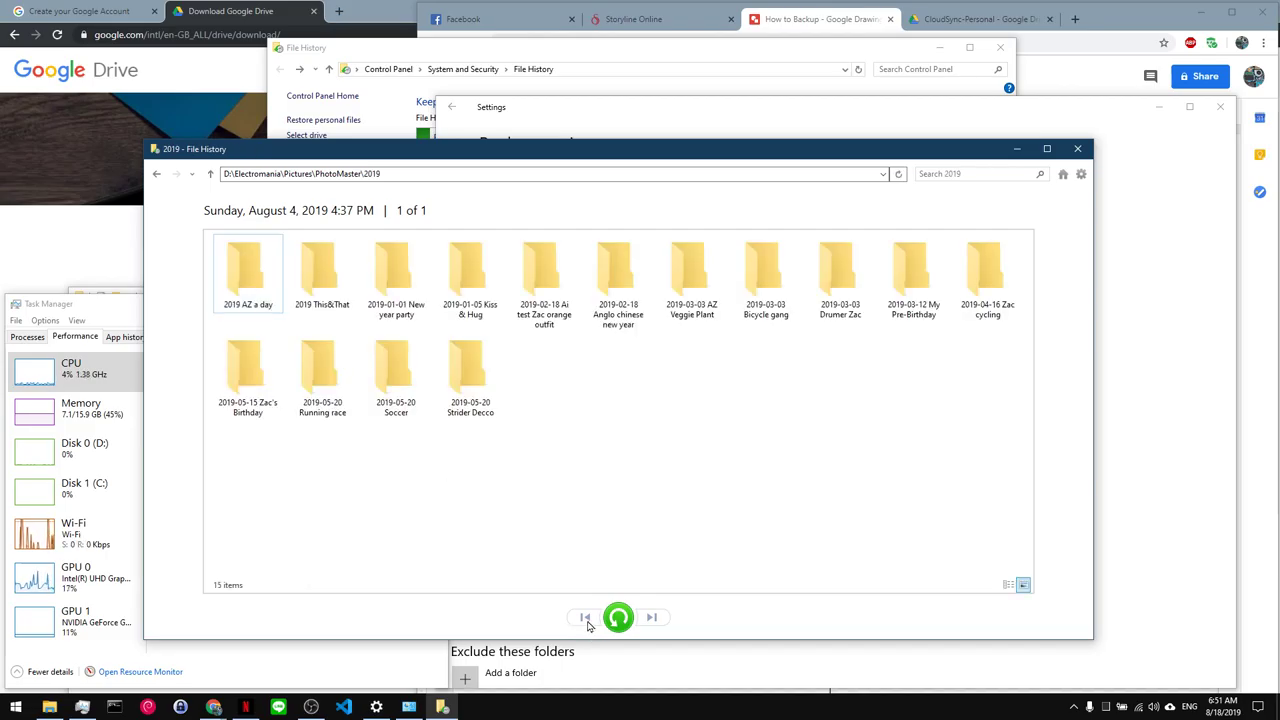
- Go back up to the Home level of the backup and compare its folders with the Backup options list in Settings
{"action": "left_click", "coordinate": [209, 174]}
{"action": "left_click", "coordinate": [209, 174]}
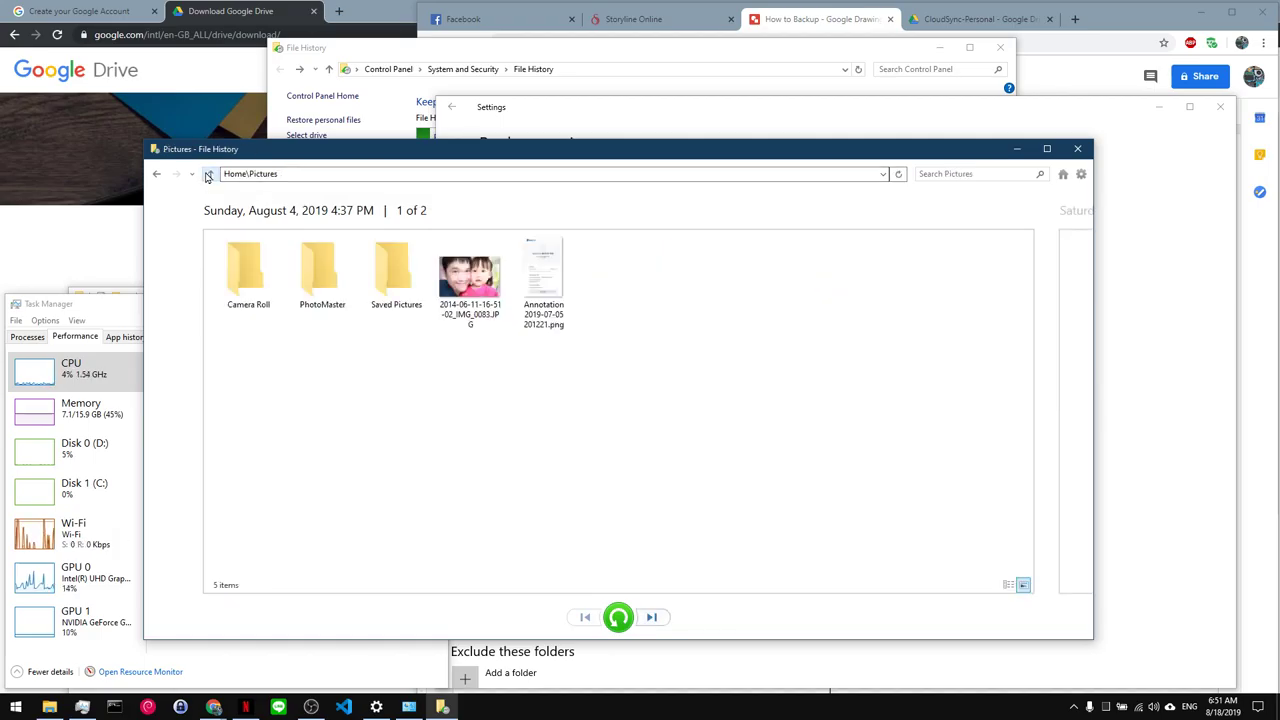
{"action": "left_click", "coordinate": [209, 174]}
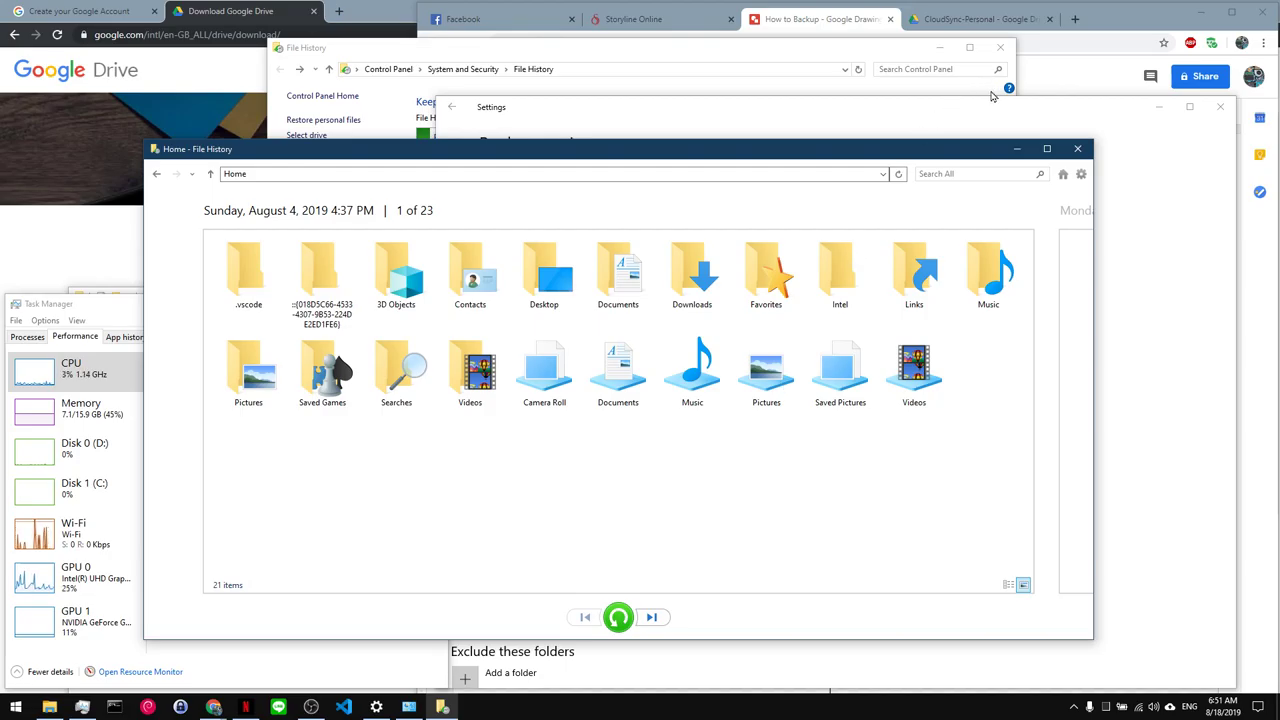
{"action": "left_click", "coordinate": [1000, 122]}
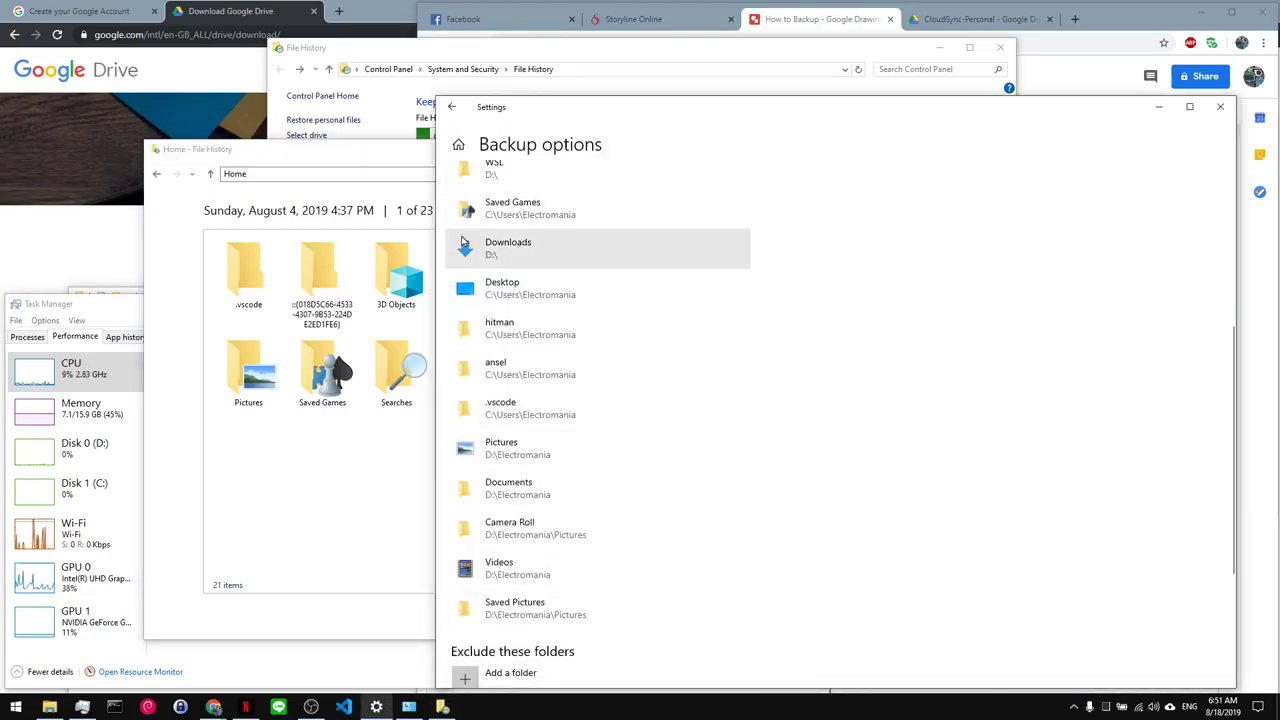
{"action": "left_click", "coordinate": [370, 157]}
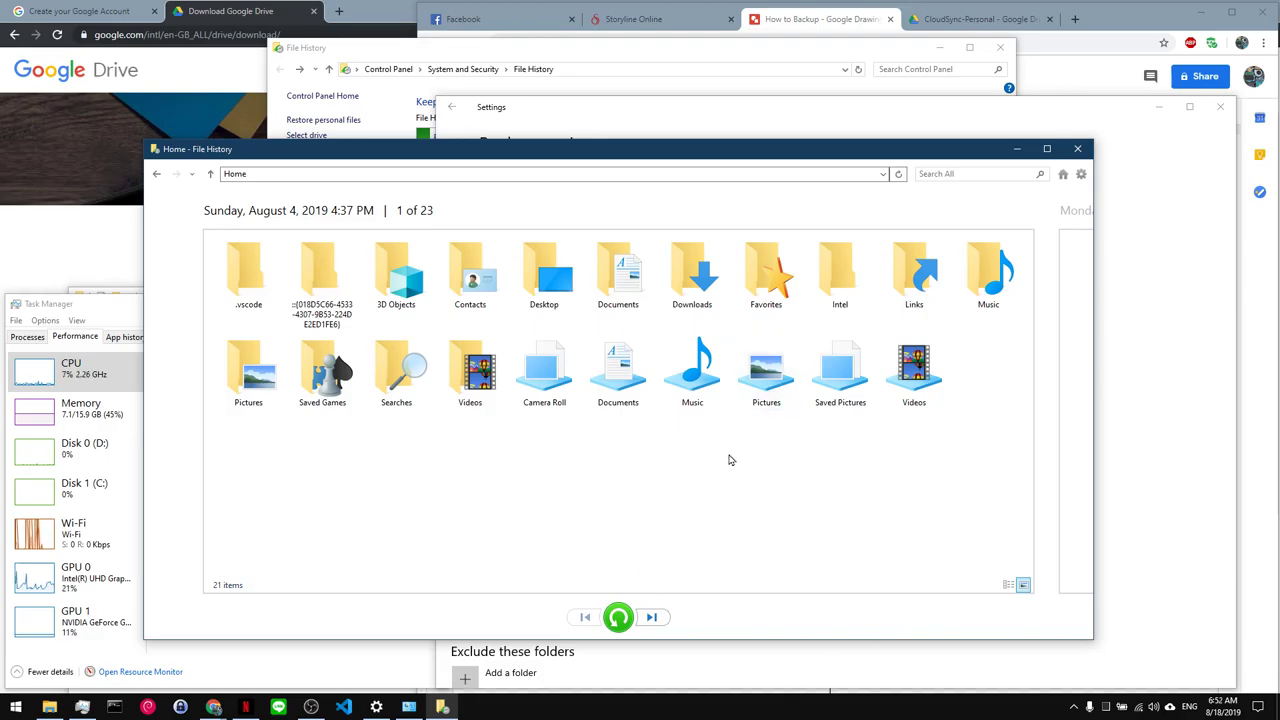
- Browse the backed-up Videos library through VideoMaster and 2019 to the 2019-03-12 My Pre-Birthday folder
{"action": "double_click", "coordinate": [912, 390]}
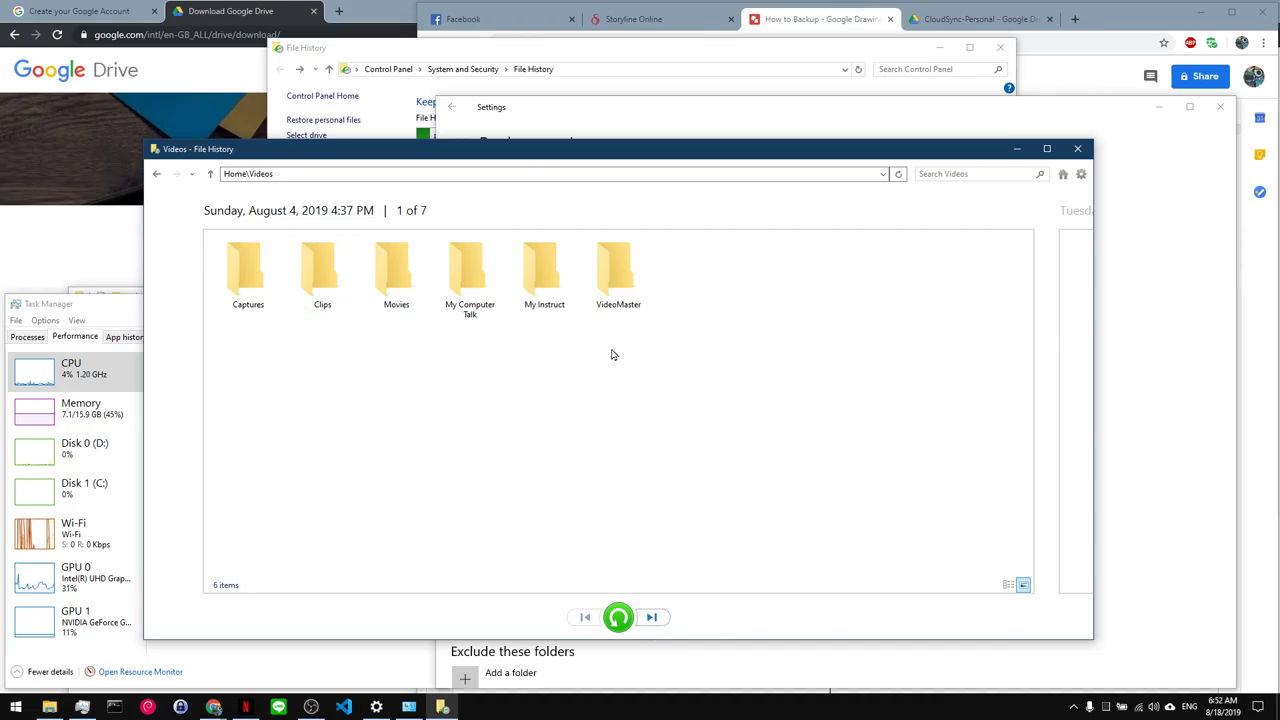
{"action": "double_click", "coordinate": [612, 258]}
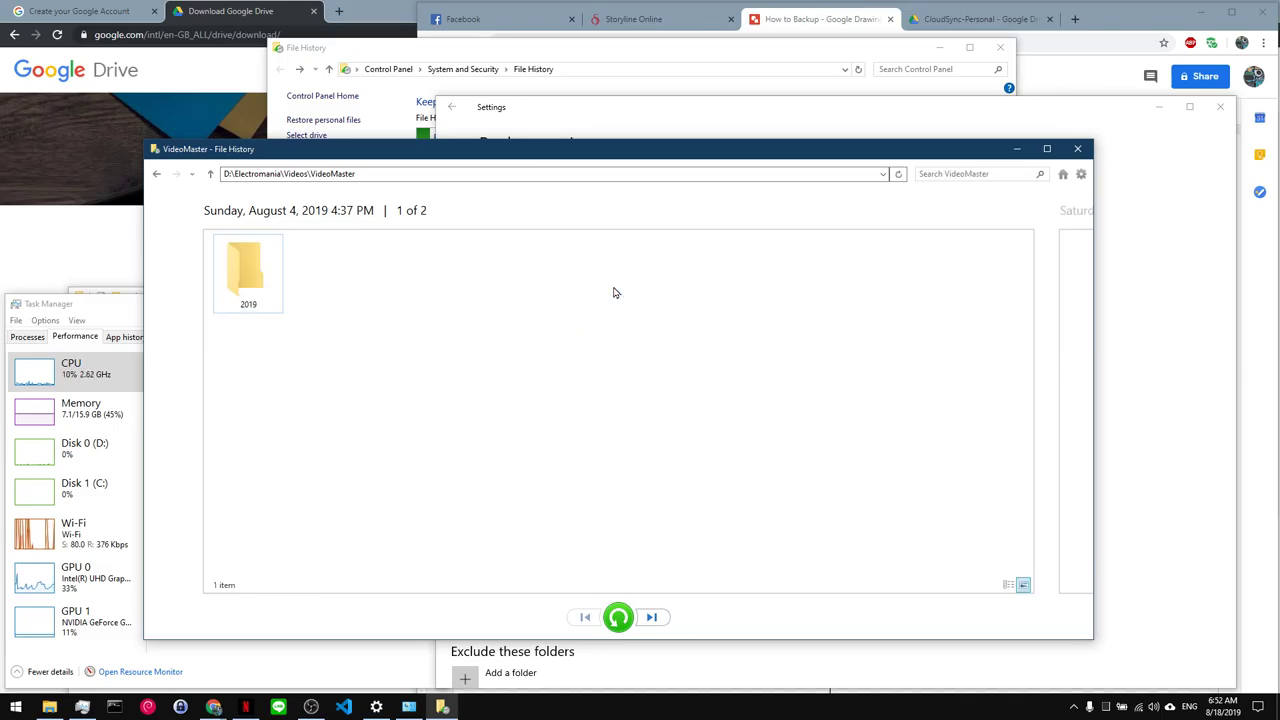
{"action": "left_click", "coordinate": [248, 272]}
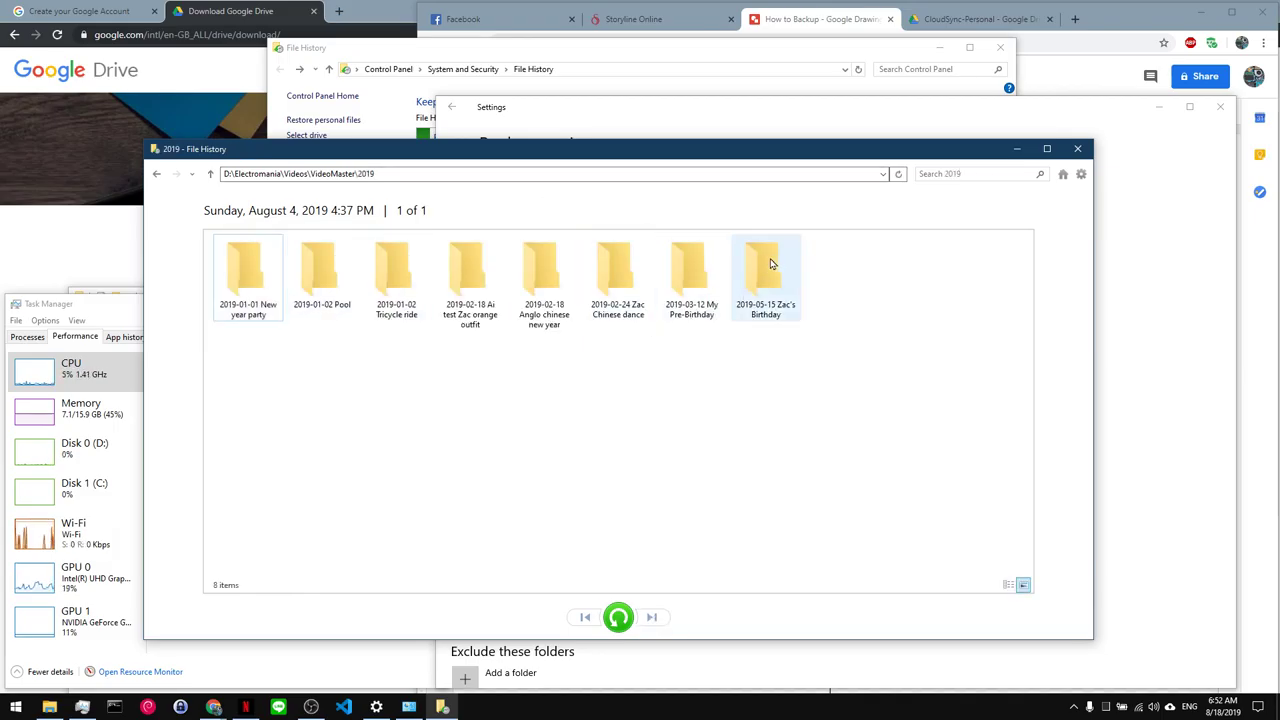
{"action": "left_click", "coordinate": [699, 260]}
{"action": "double_click", "coordinate": [699, 260]}
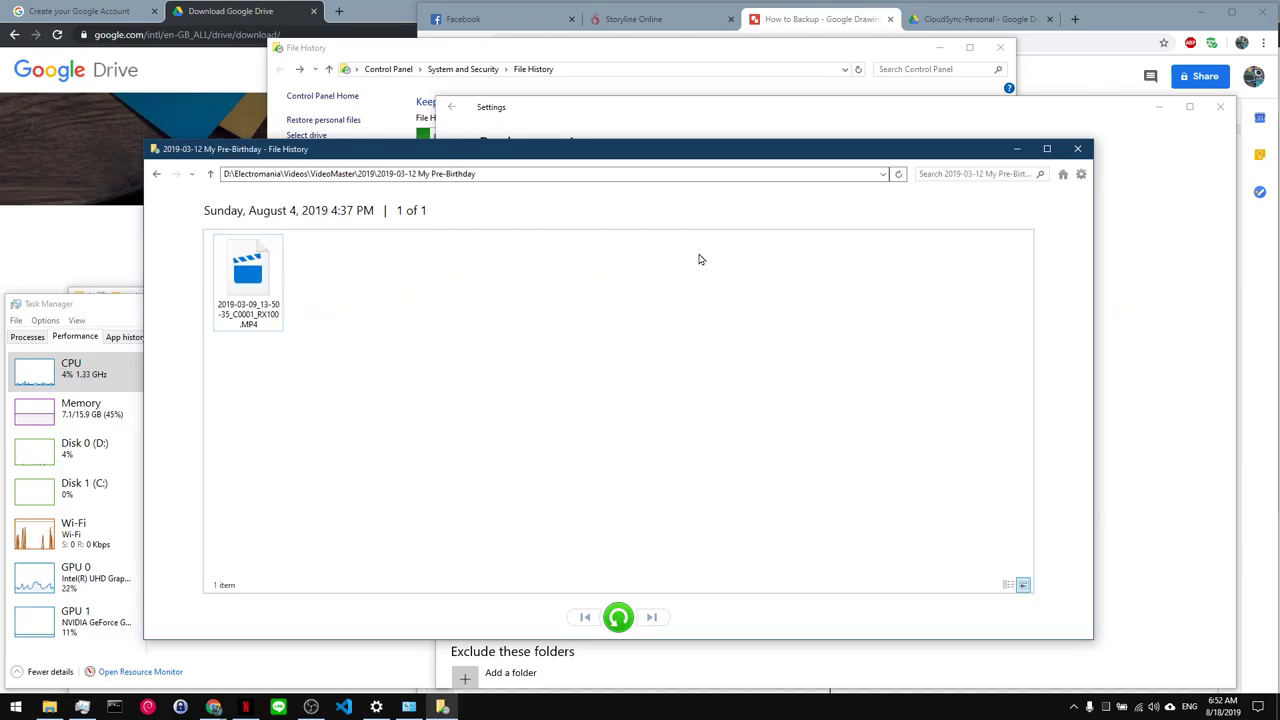
- Check the available options for the backed-up MP4 without previewing it, and leave the video selected
{"action": "right_click", "coordinate": [255, 284]}
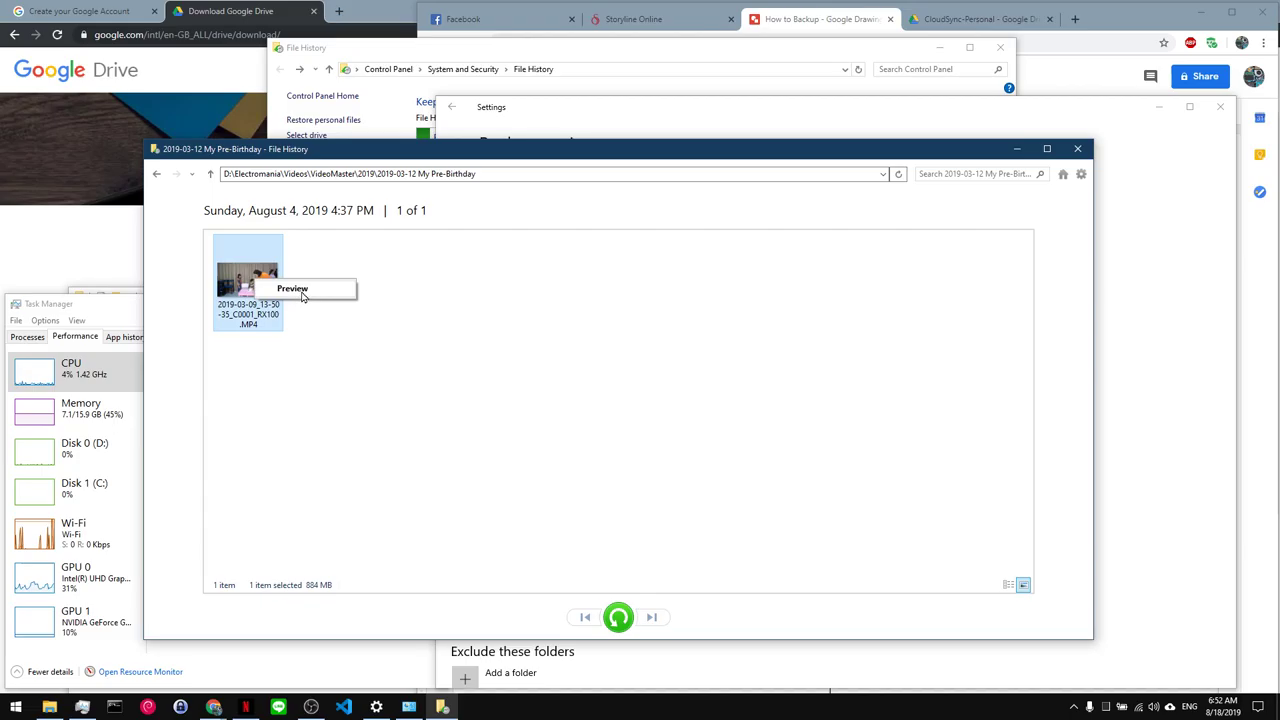
{"action": "left_click", "coordinate": [350, 368]}
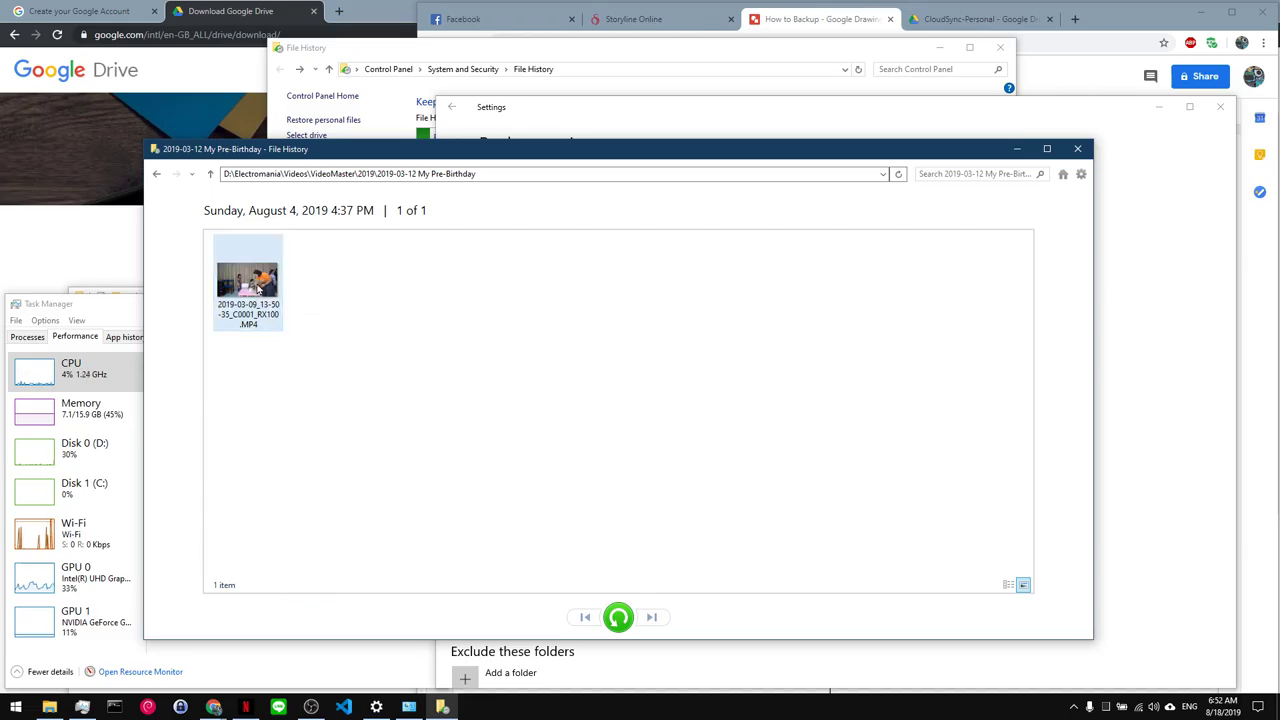
{"action": "left_click", "coordinate": [258, 288]}
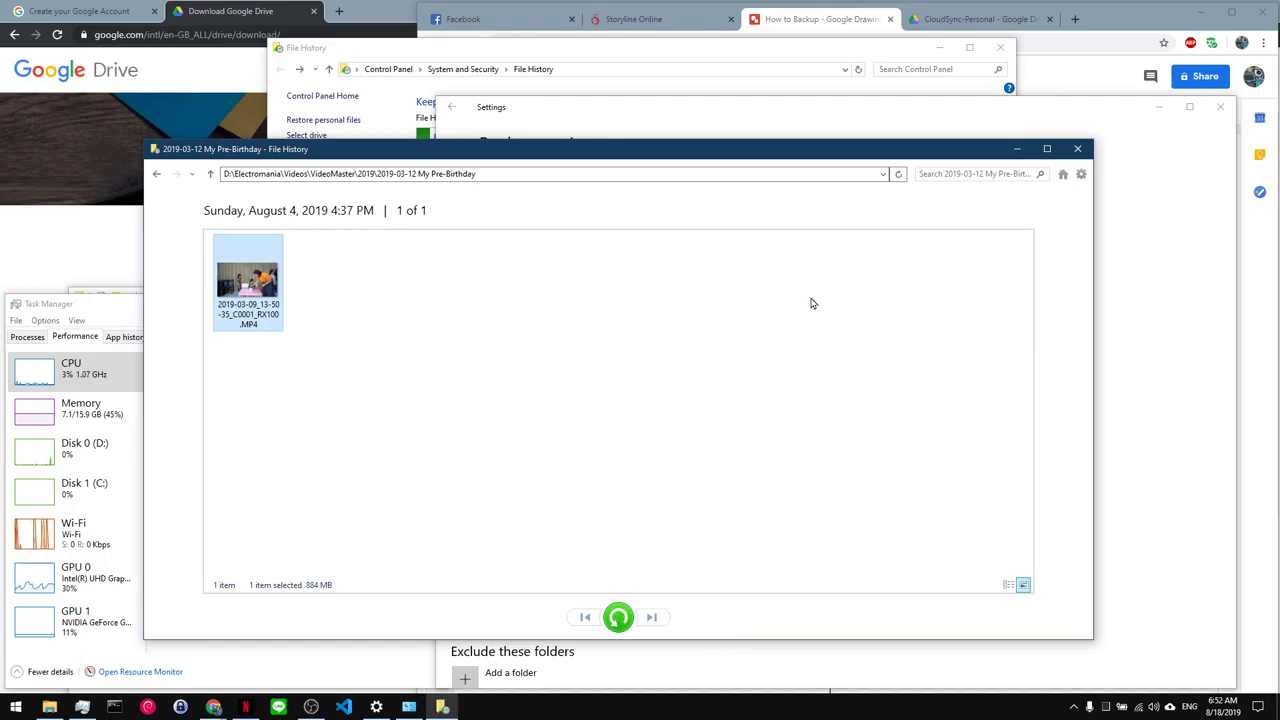
- Close the File History restore window, the Settings Backup options and the File History control panel to get back to the How to Backup drawing
{"action": "left_click", "coordinate": [1078, 149]}
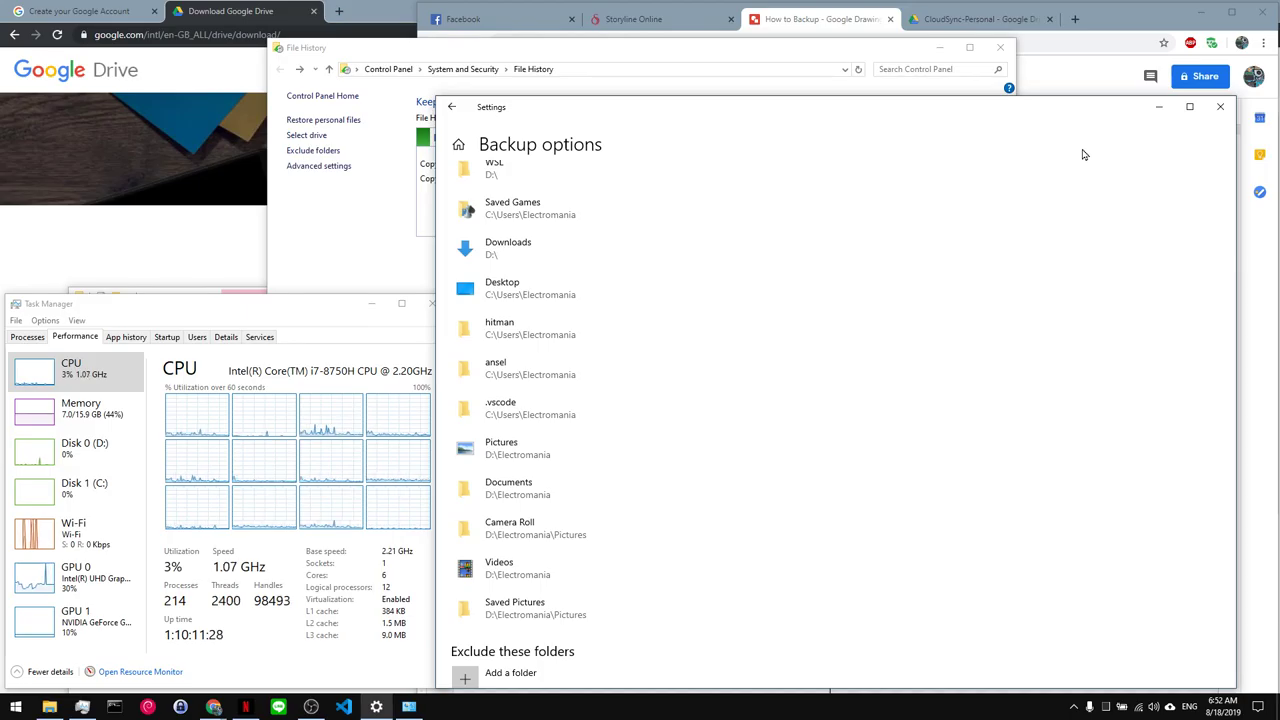
{"action": "left_click", "coordinate": [1228, 107]}
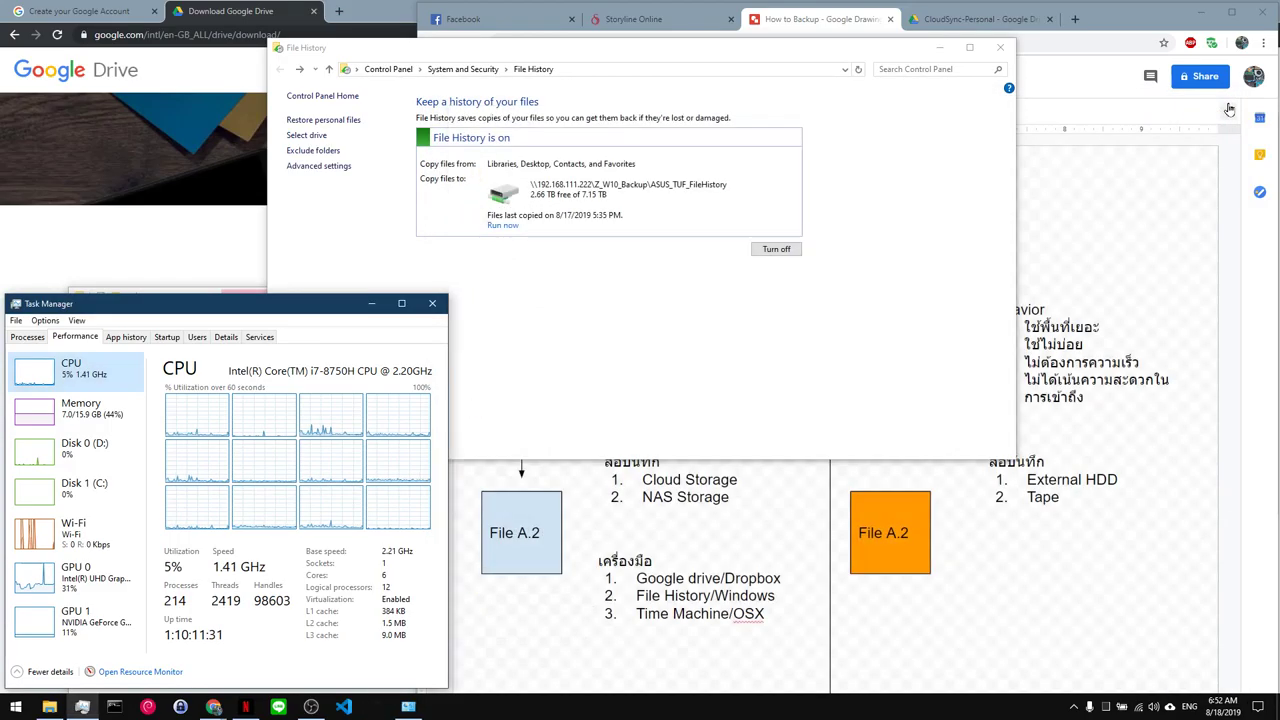
{"action": "left_click", "coordinate": [1000, 46]}
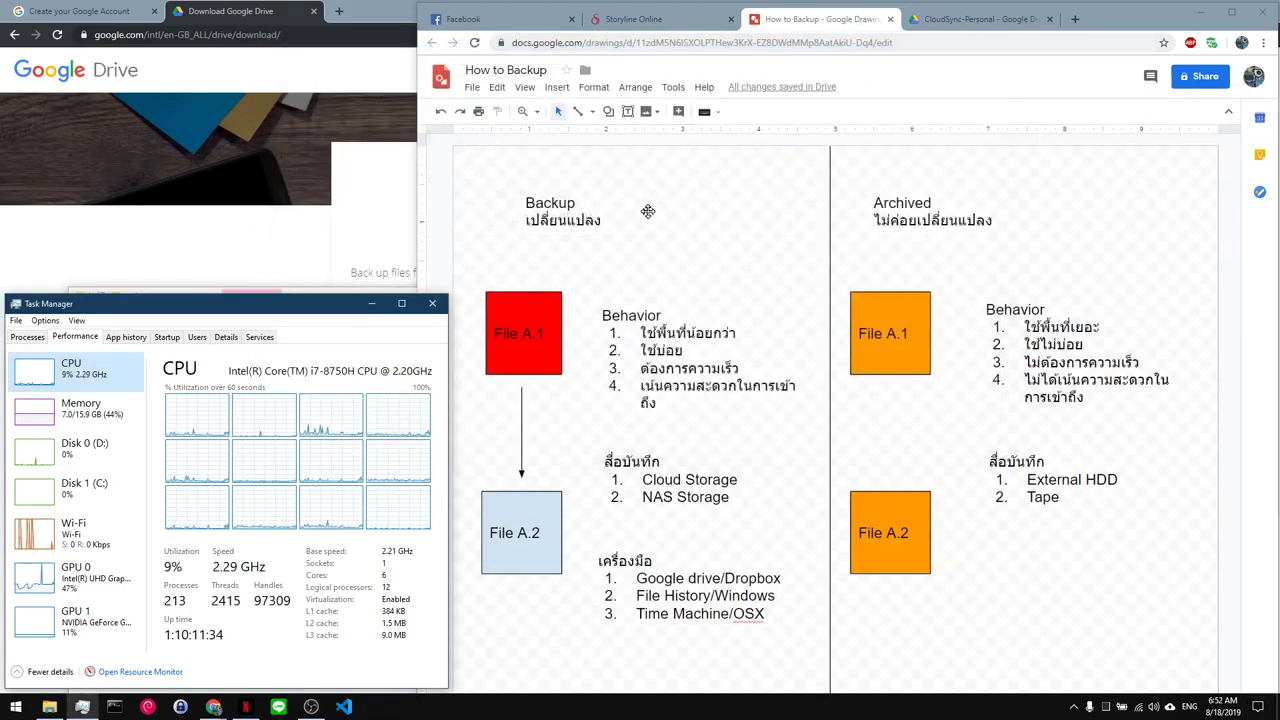